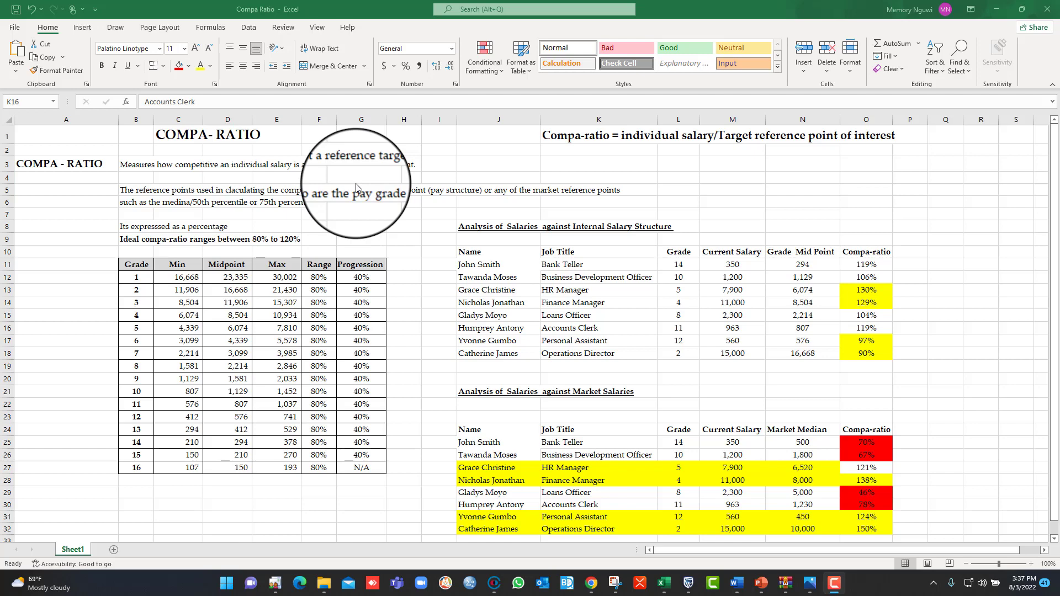
Review the grade table, the percentile reference and the compa-ratio definition in K1.
drag(138, 265, 356, 466)
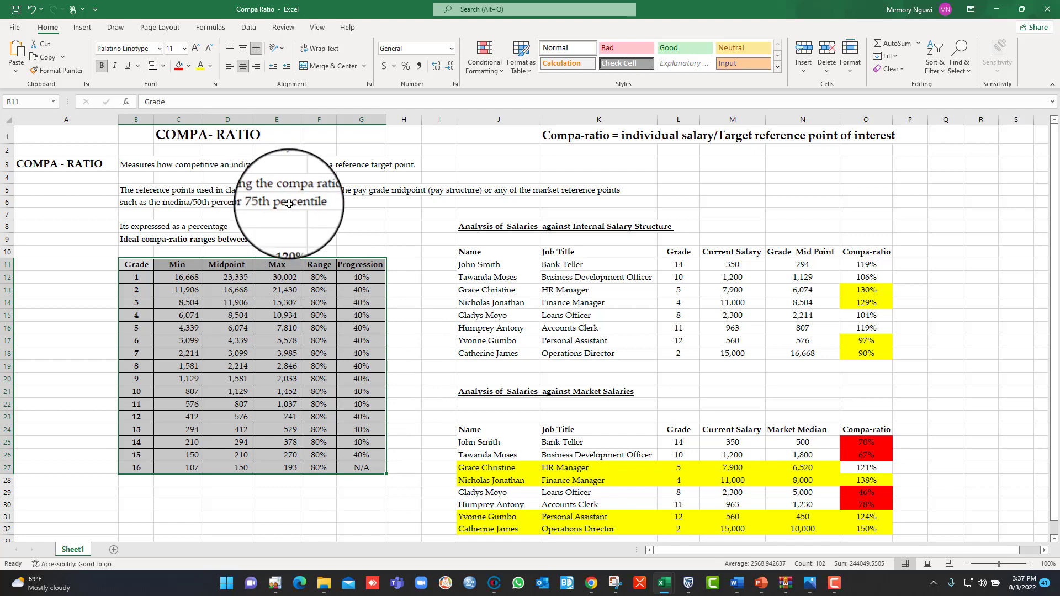
click(288, 204)
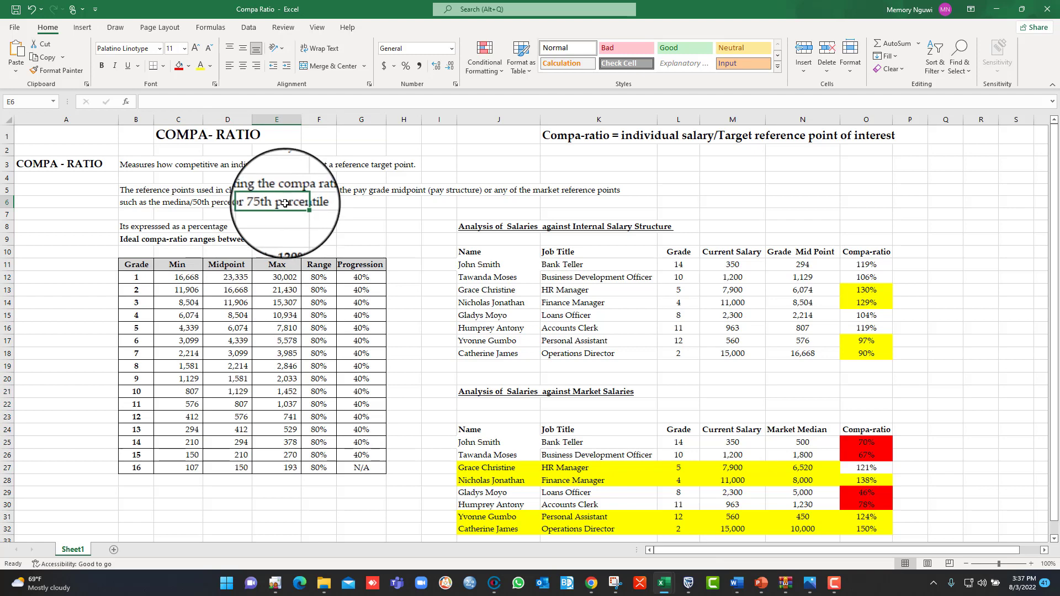
click(221, 202)
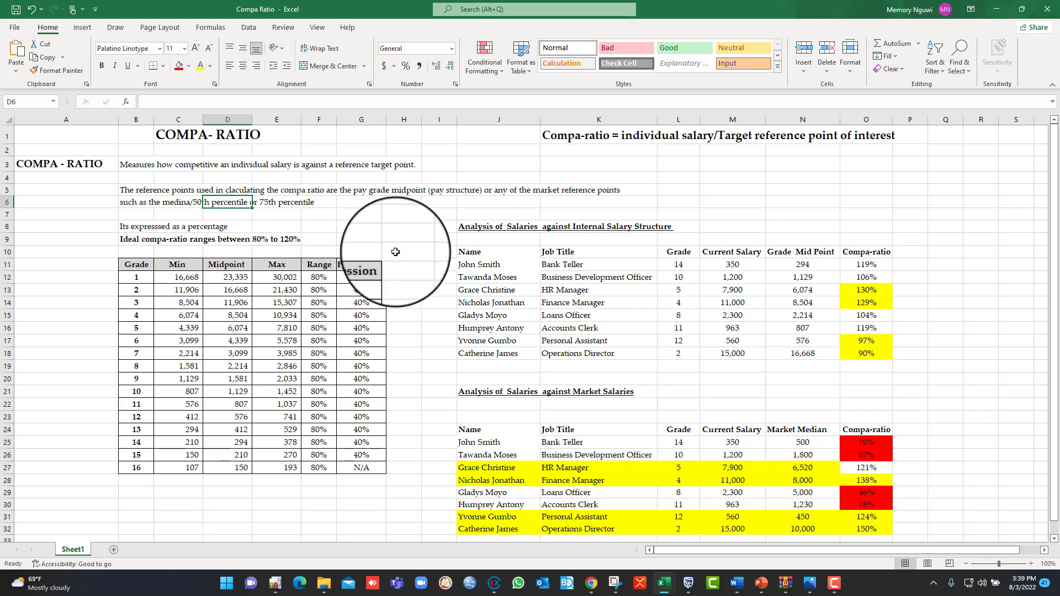
click(563, 153)
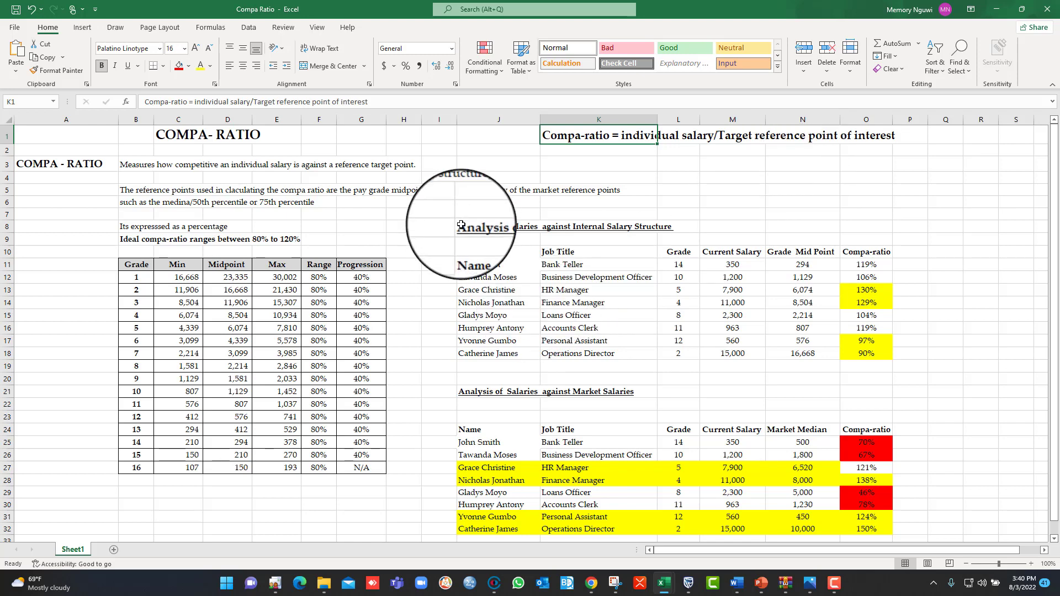
Go through the internal analysis columns, then clear the compa-ratios in O11:O18.
drag(461, 225, 687, 226)
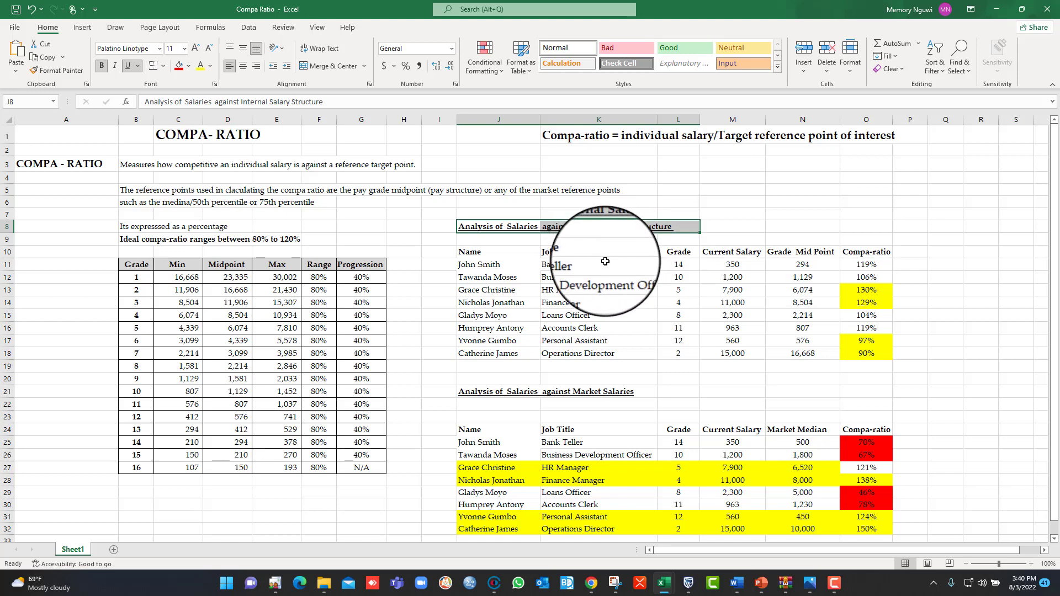
drag(486, 253, 501, 354)
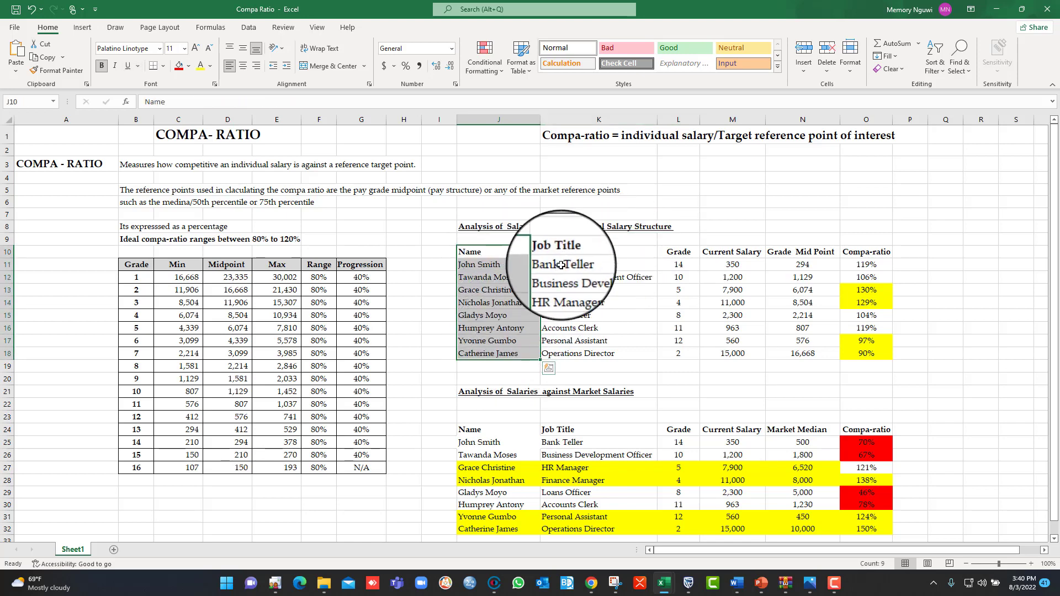
drag(552, 252, 575, 353)
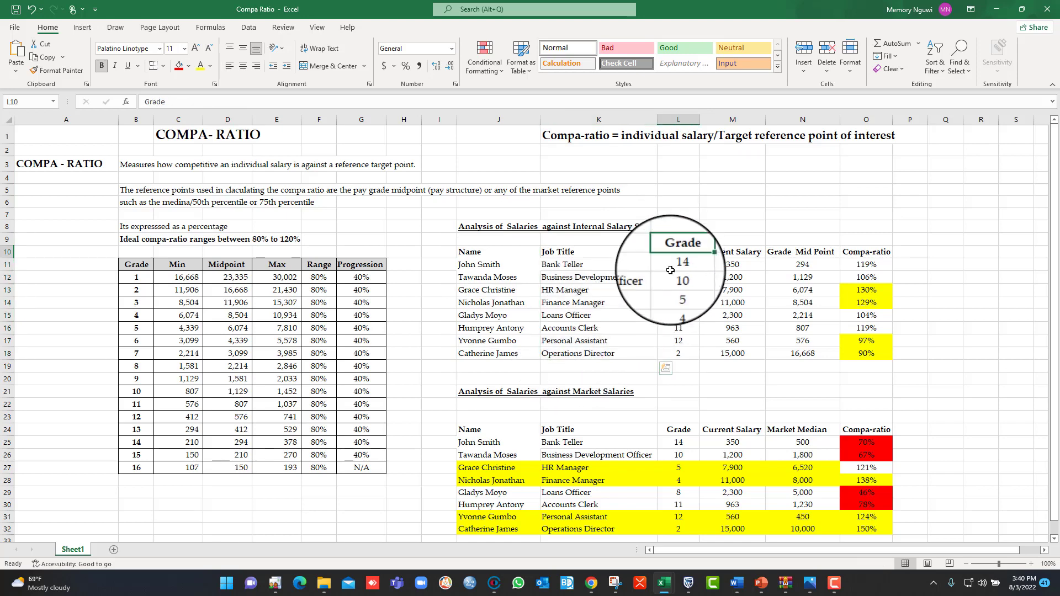
drag(732, 252, 735, 345)
drag(801, 253, 804, 354)
drag(866, 251, 883, 354)
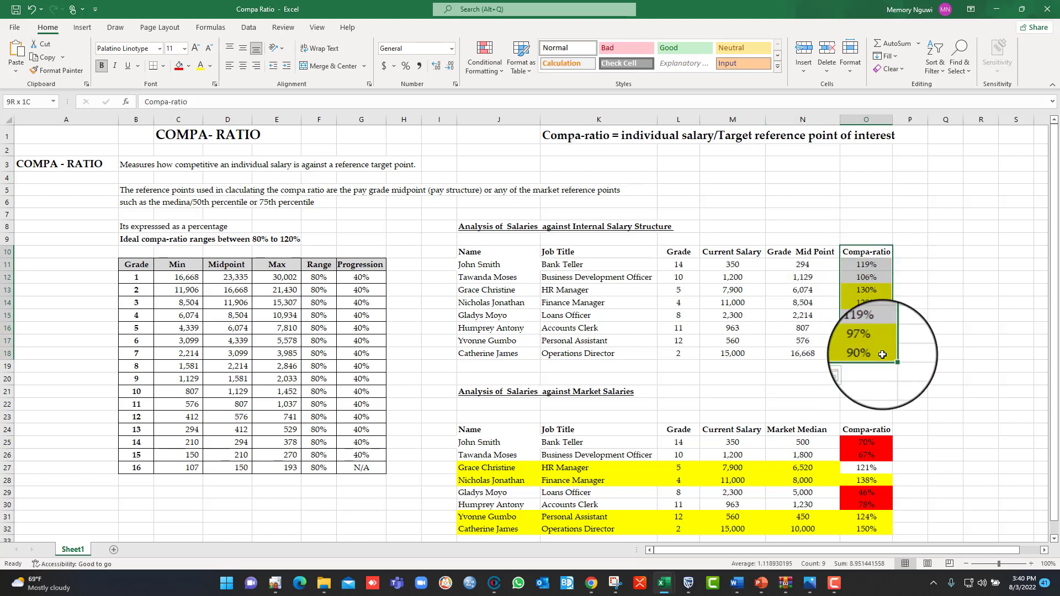
drag(866, 264, 873, 351)
key(Delete)
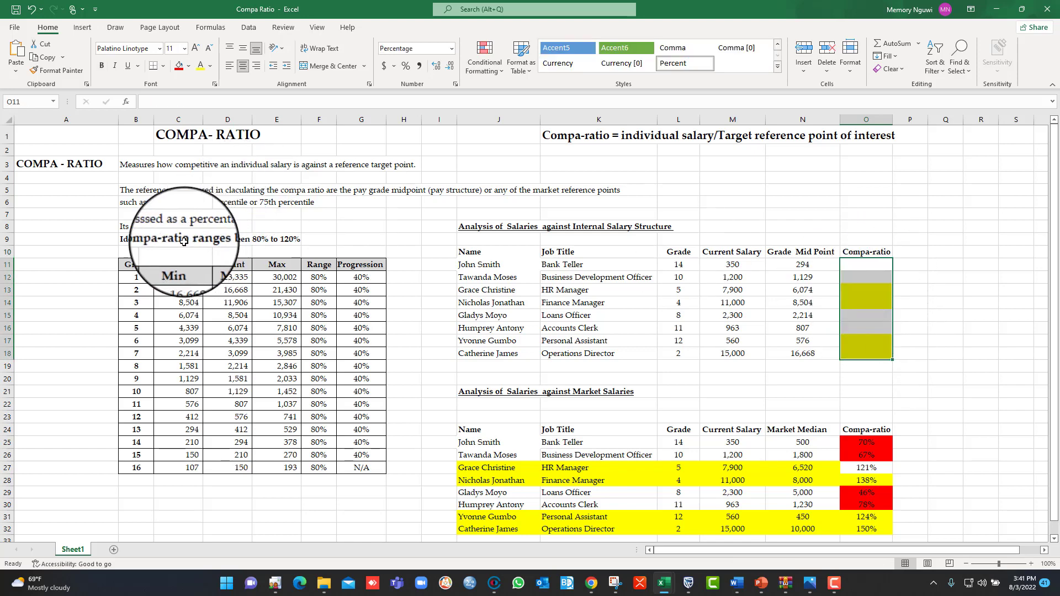
click(140, 263)
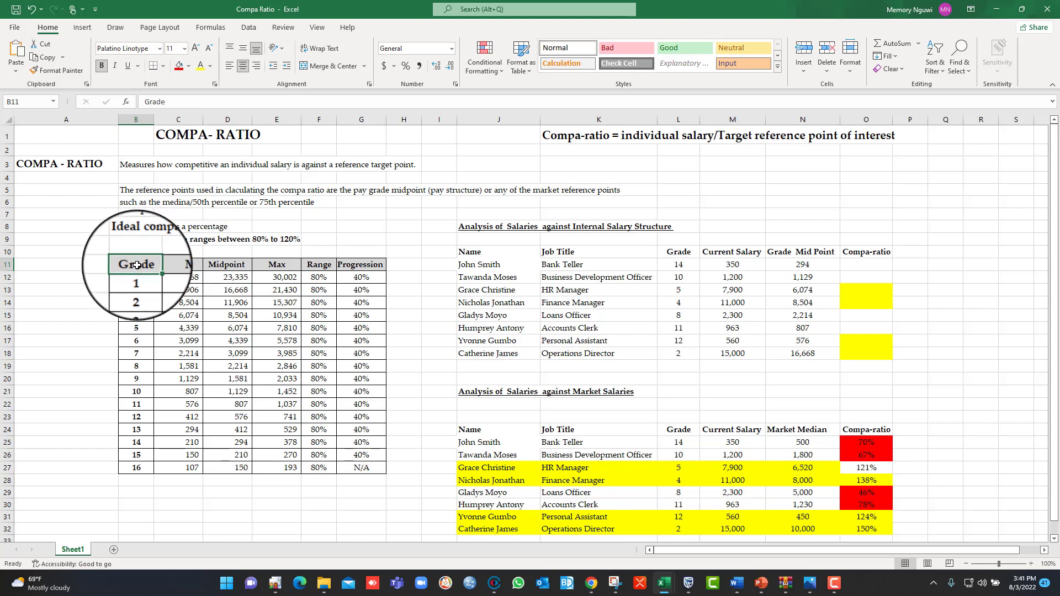
drag(137, 265, 124, 469)
drag(178, 265, 174, 478)
drag(227, 265, 234, 467)
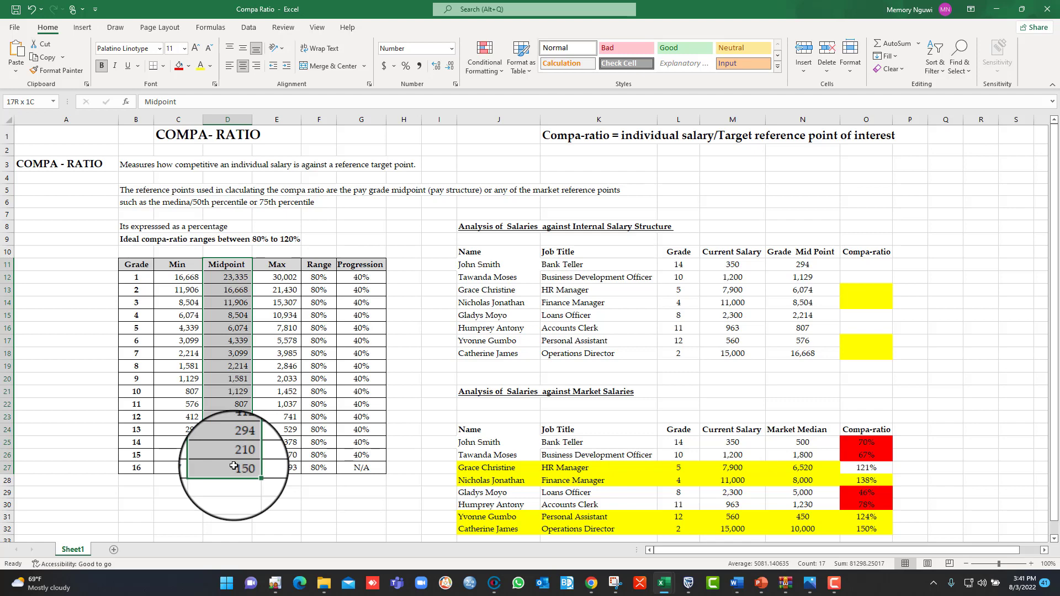
drag(277, 266, 277, 469)
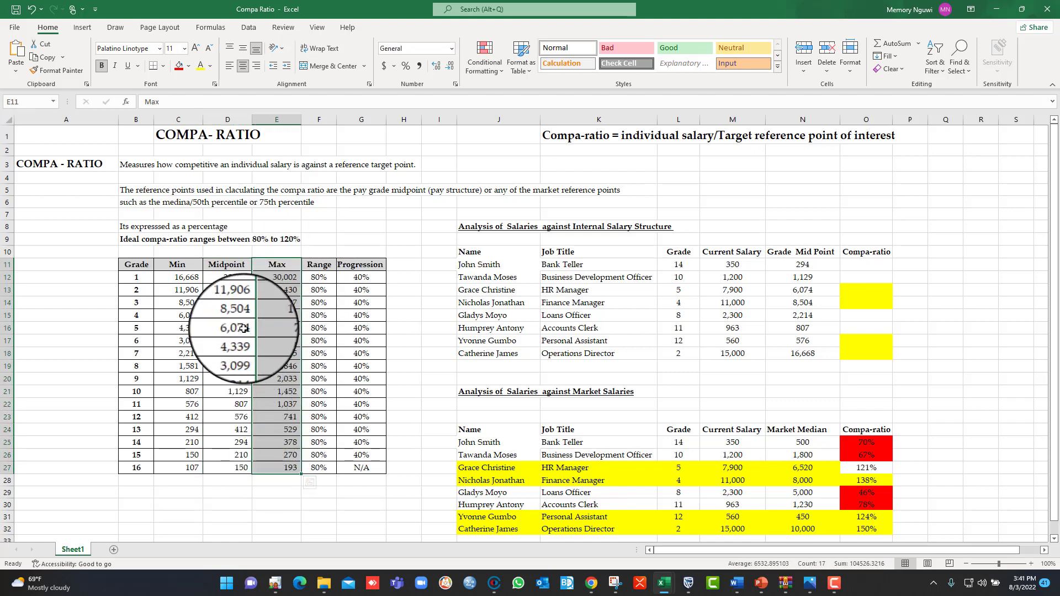
click(166, 277)
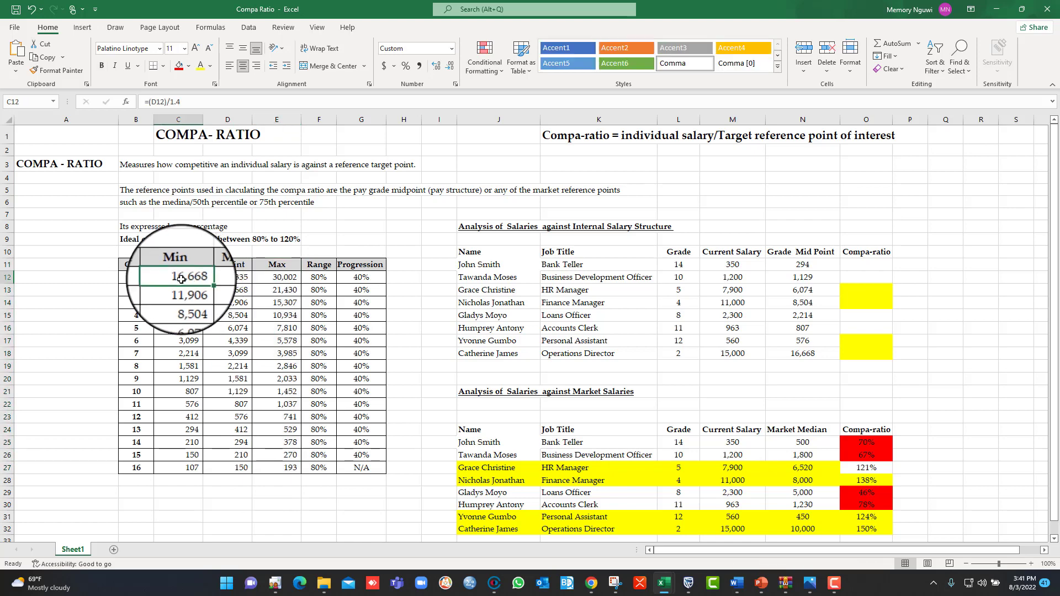
click(278, 280)
click(326, 281)
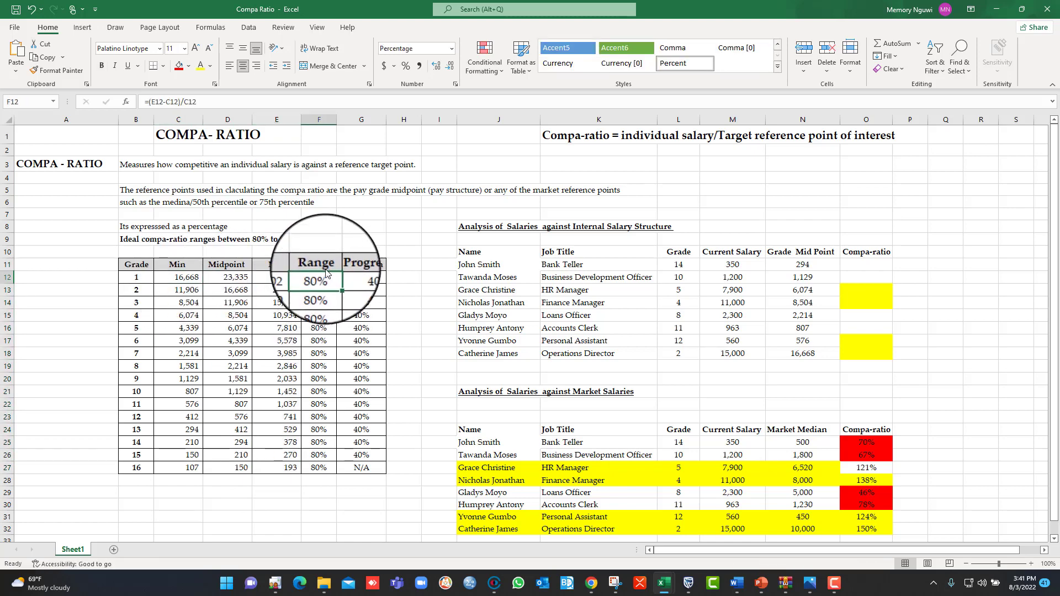
drag(326, 270, 317, 468)
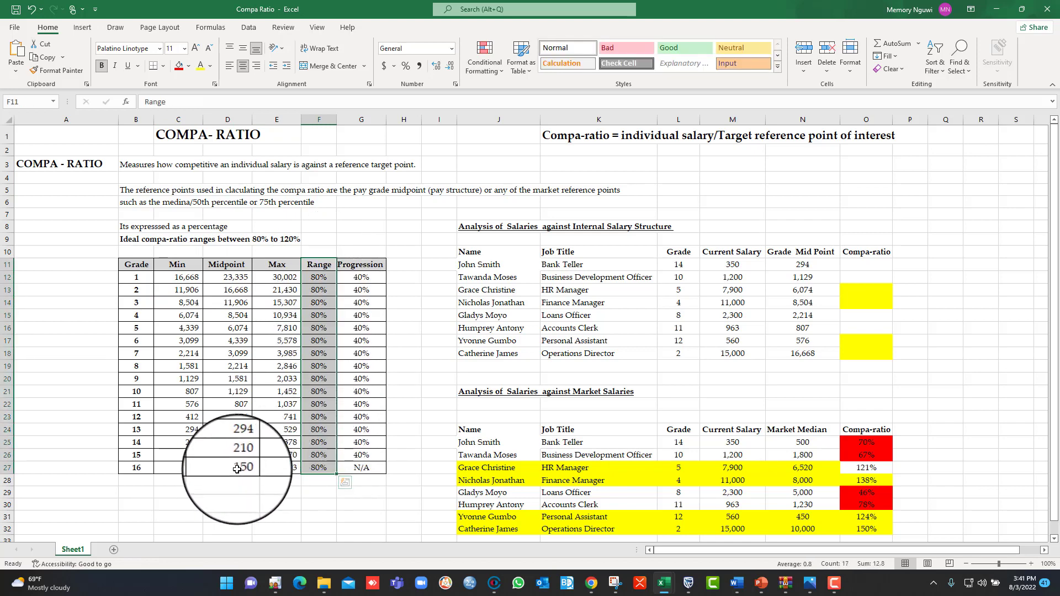
drag(237, 468, 230, 278)
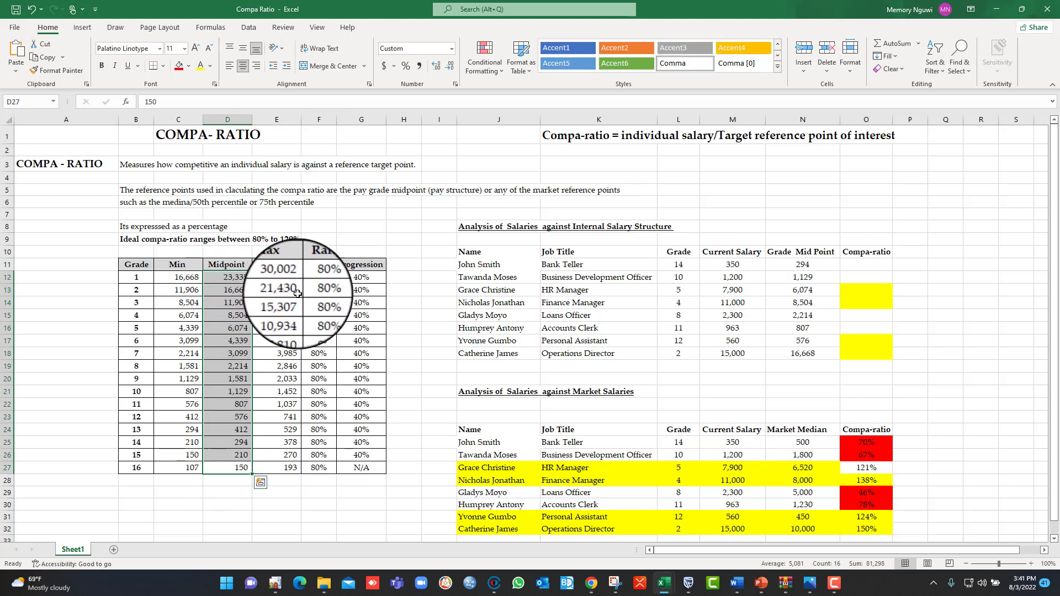
drag(361, 277, 360, 468)
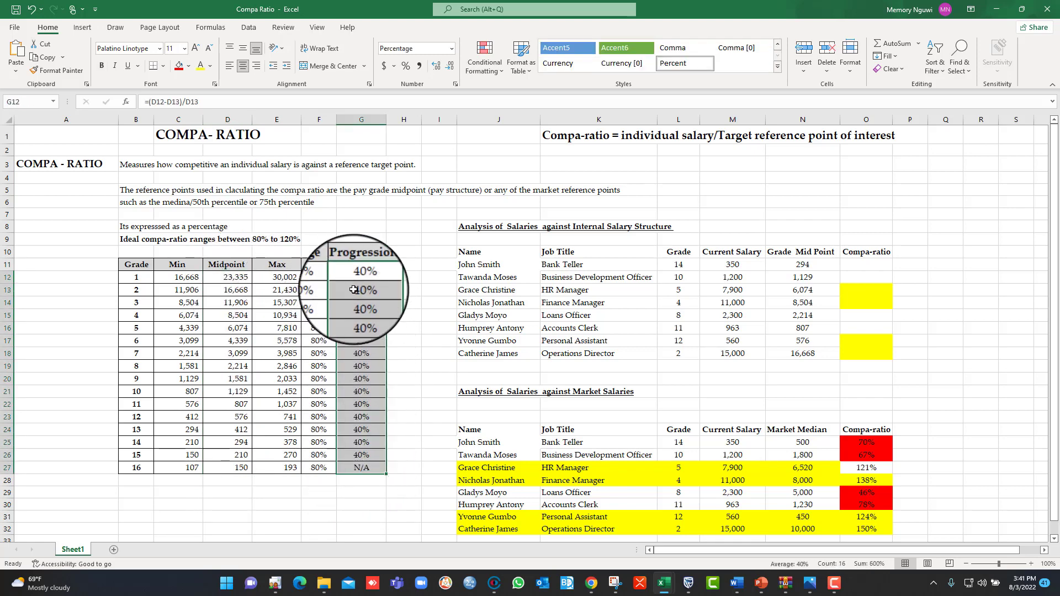
drag(361, 265, 360, 468)
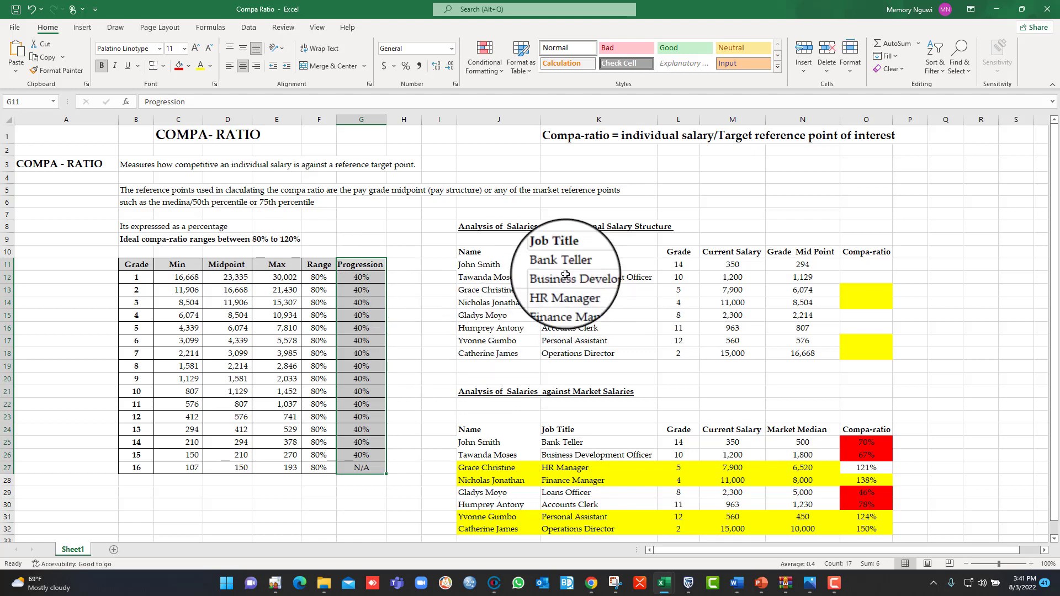
click(473, 227)
drag(473, 227, 850, 353)
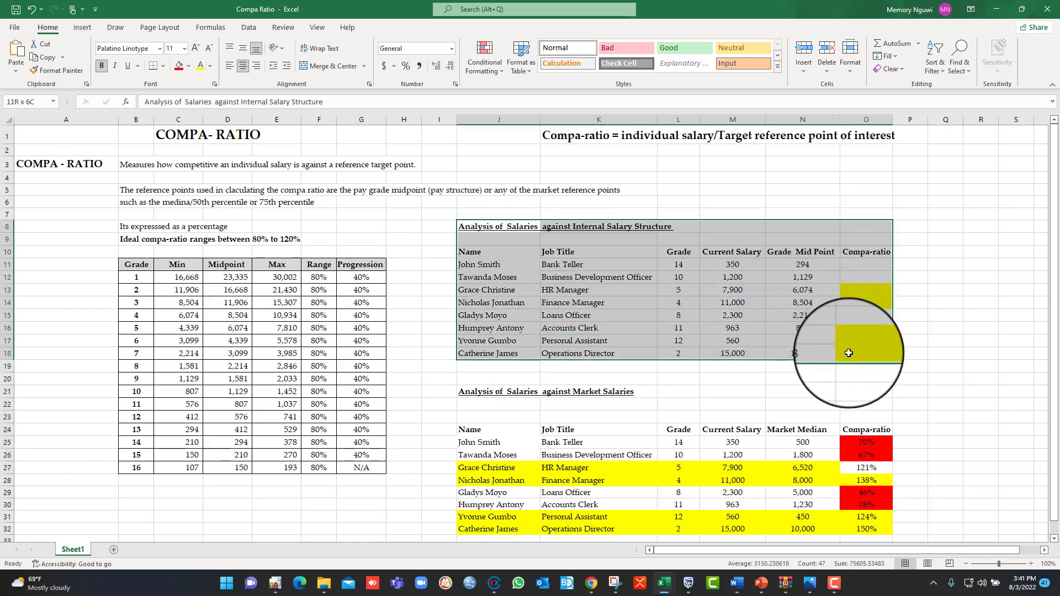
click(803, 366)
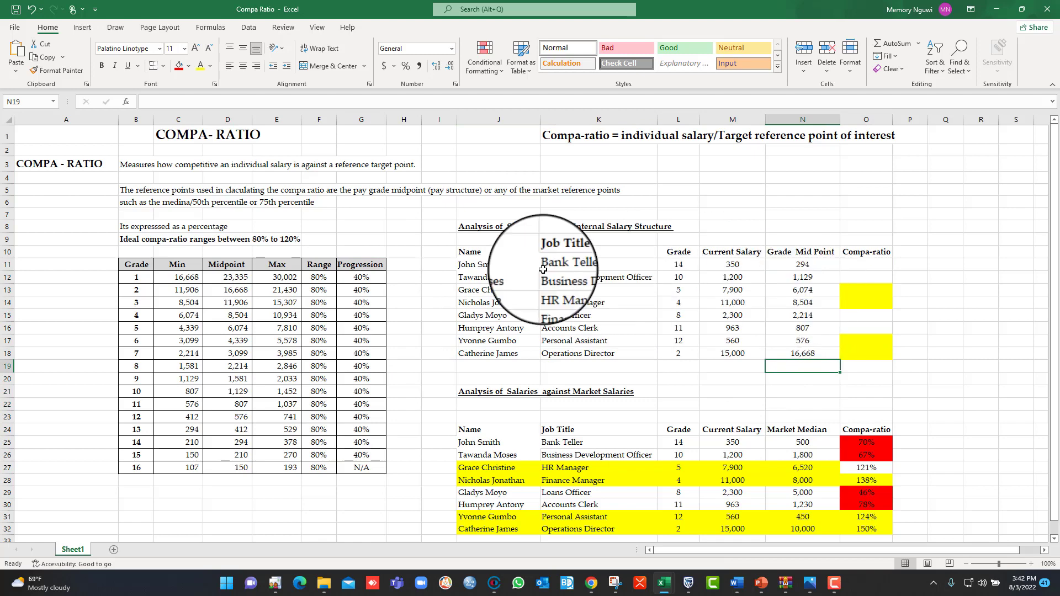
drag(475, 253, 490, 356)
drag(558, 253, 586, 354)
click(683, 256)
drag(729, 253, 749, 352)
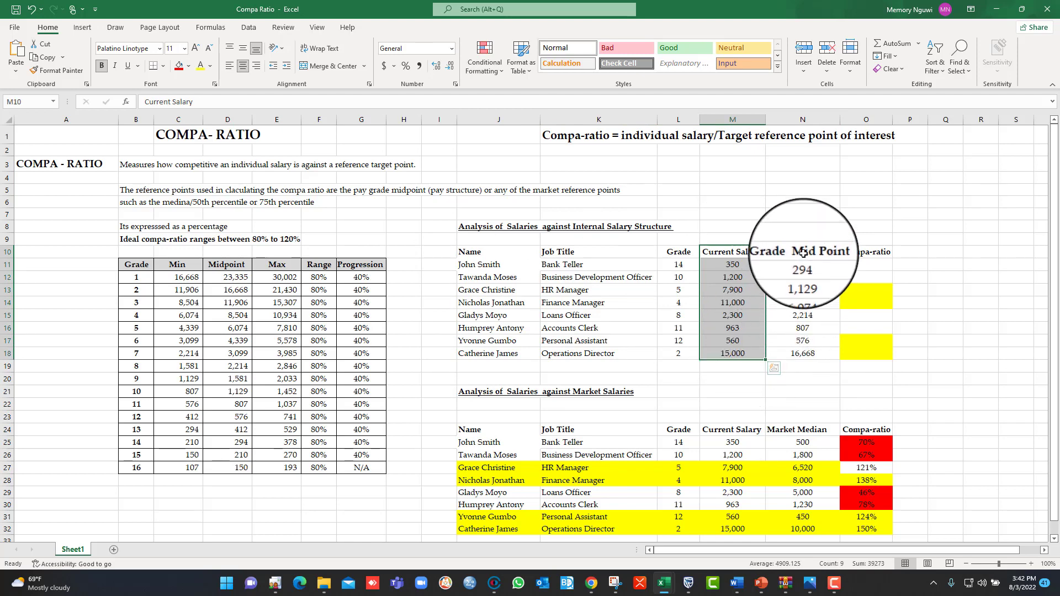
drag(804, 254, 812, 356)
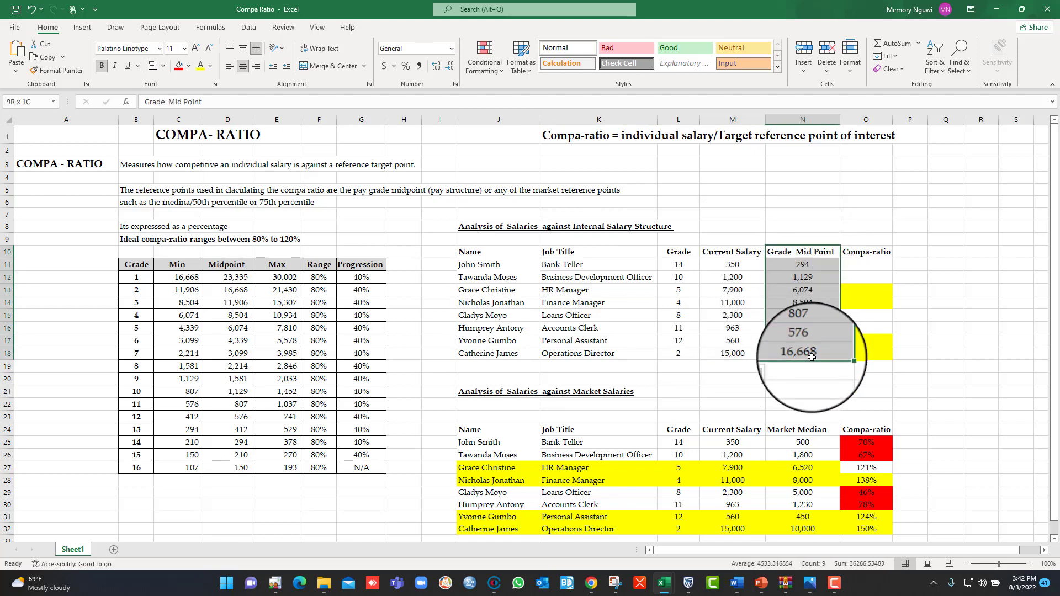
click(810, 306)
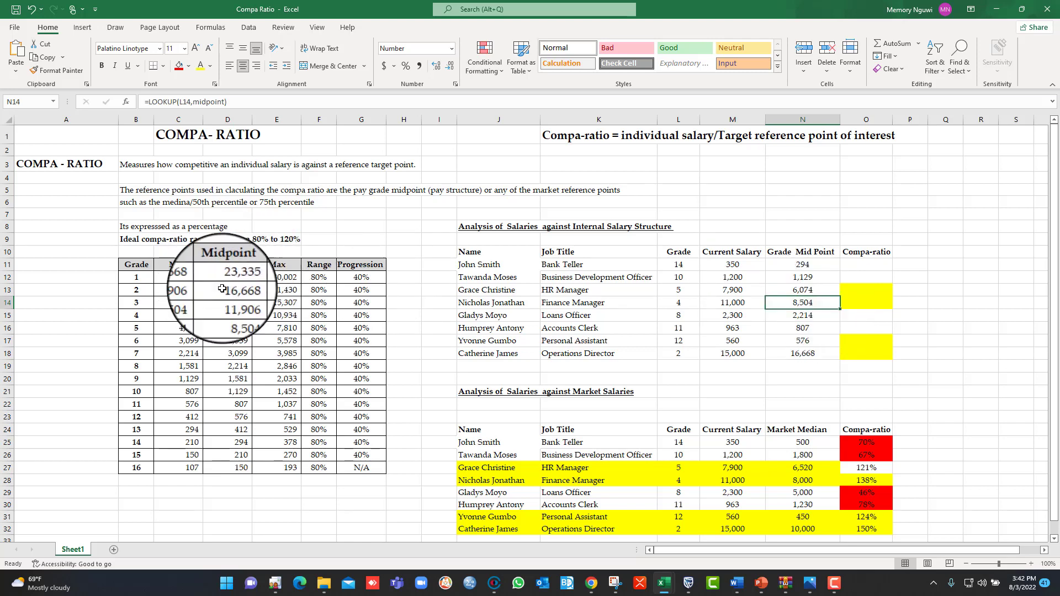
drag(226, 265, 239, 461)
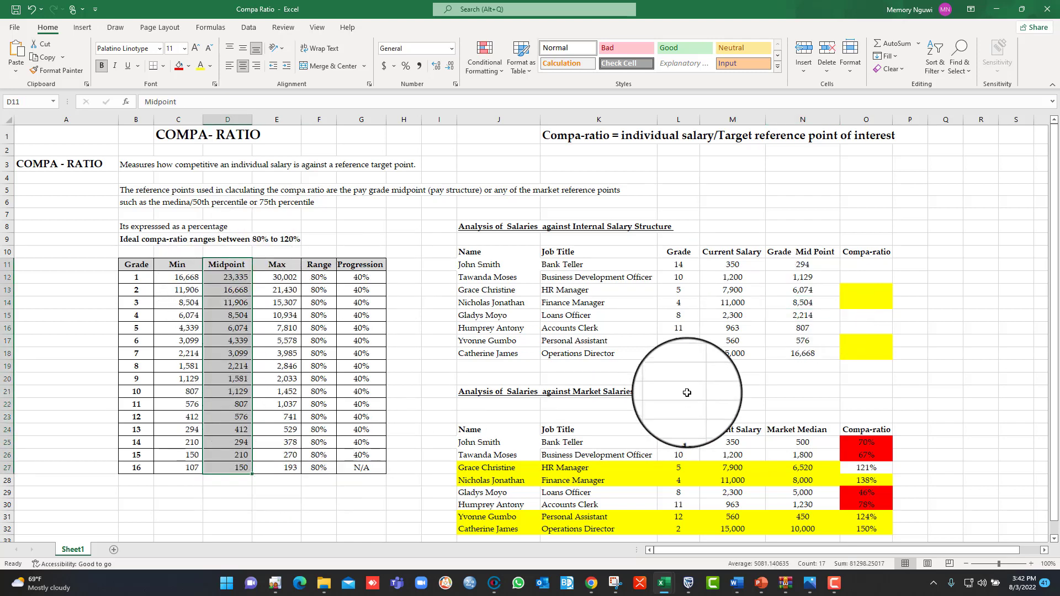
click(732, 328)
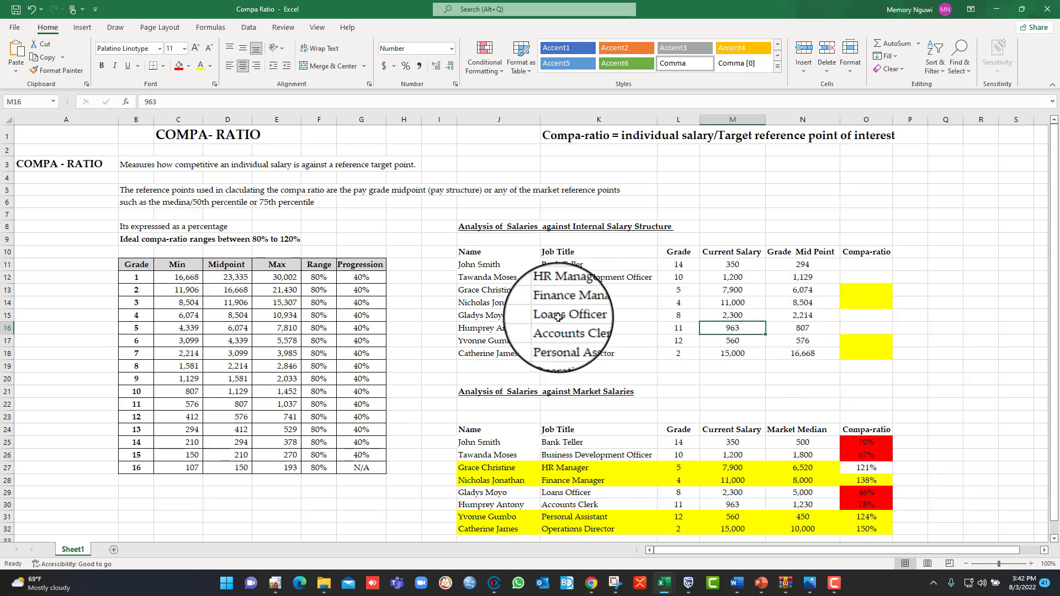
drag(525, 304, 793, 304)
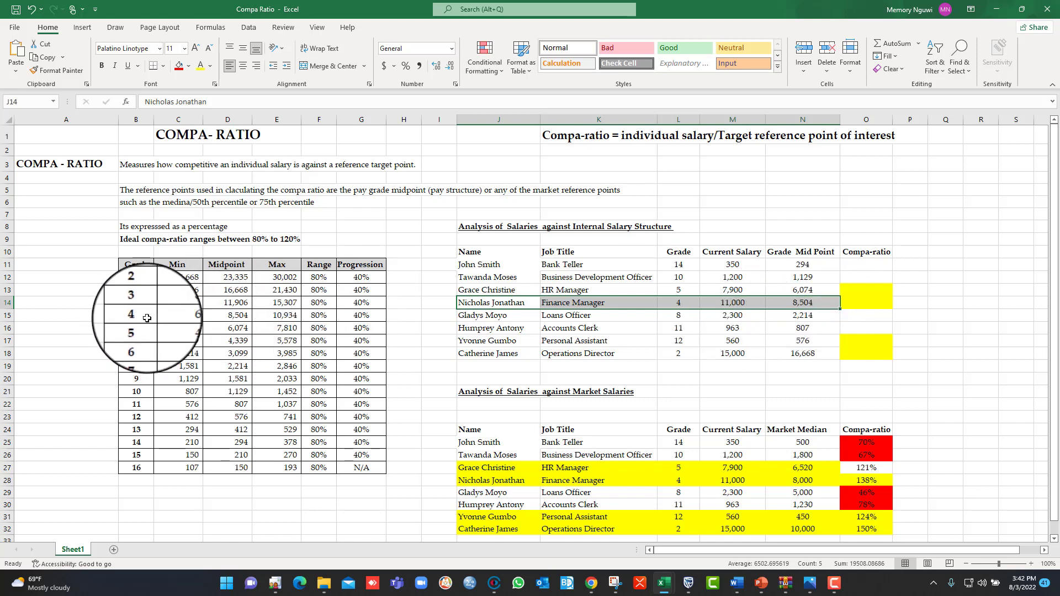
click(226, 316)
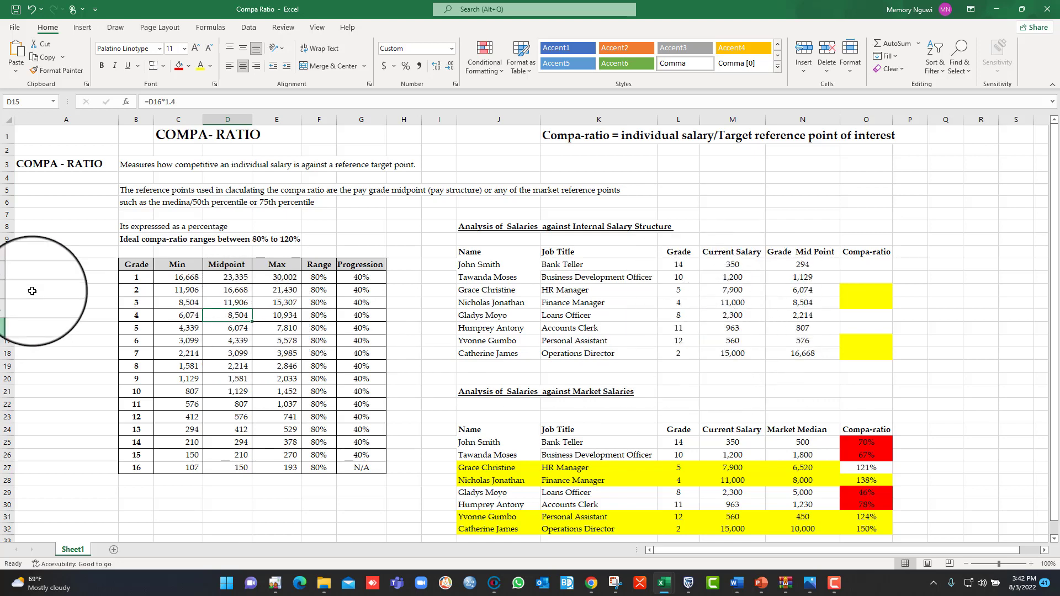
Enter =M11/N11 in O11, fill it to O18 (119% to 90%), and select the 97% and 90% cells.
click(865, 267)
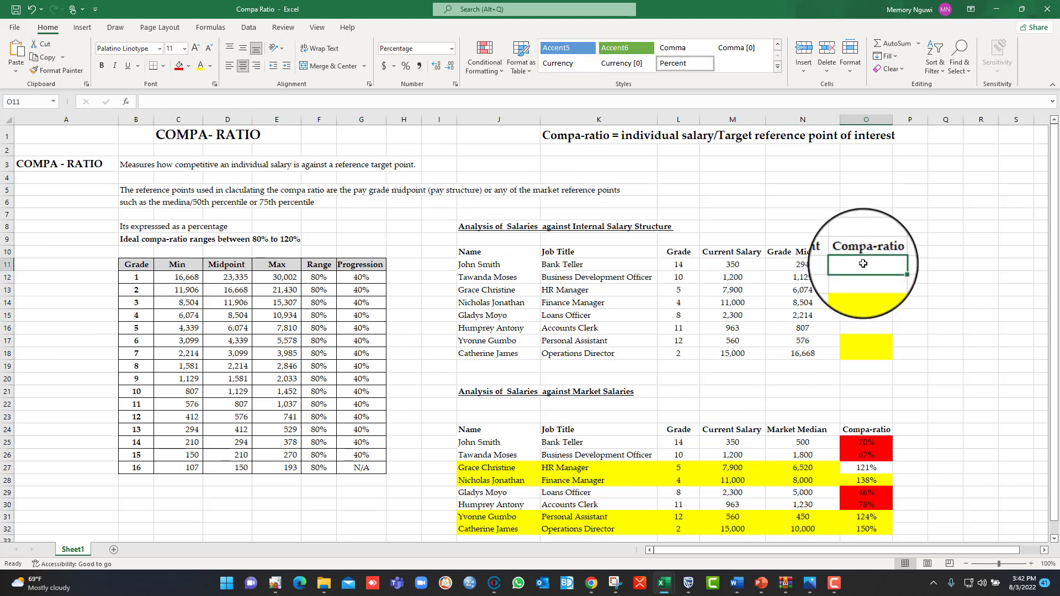
text(=)
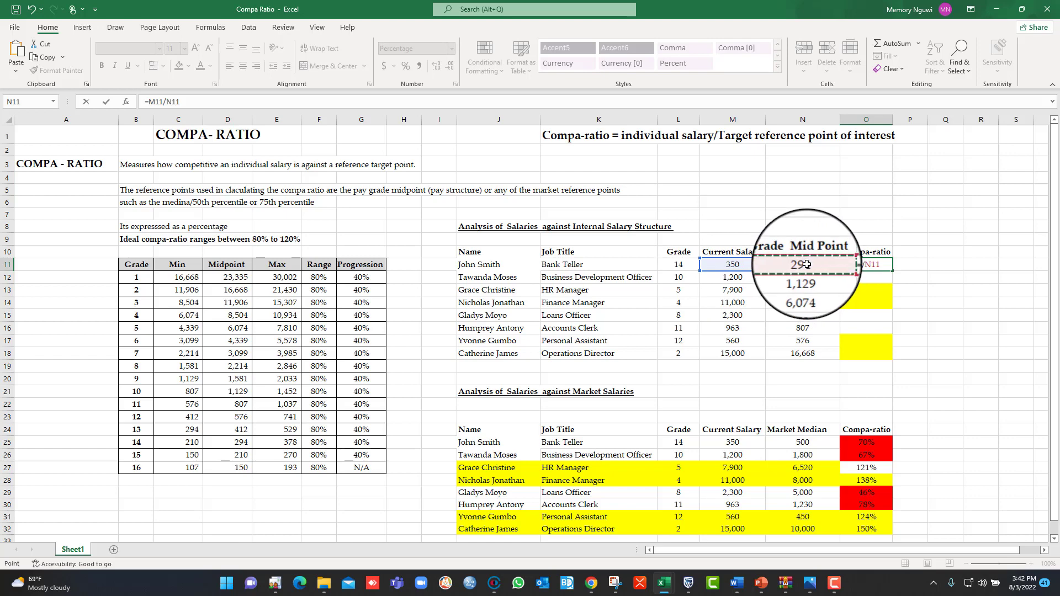
key(Return)
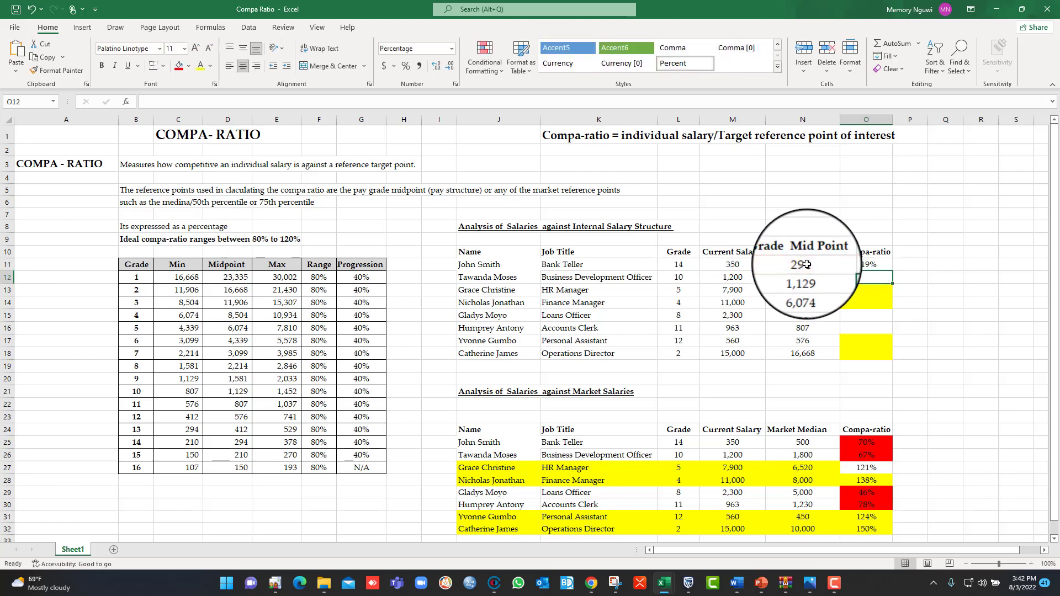
click(883, 264)
drag(892, 270, 911, 364)
click(936, 341)
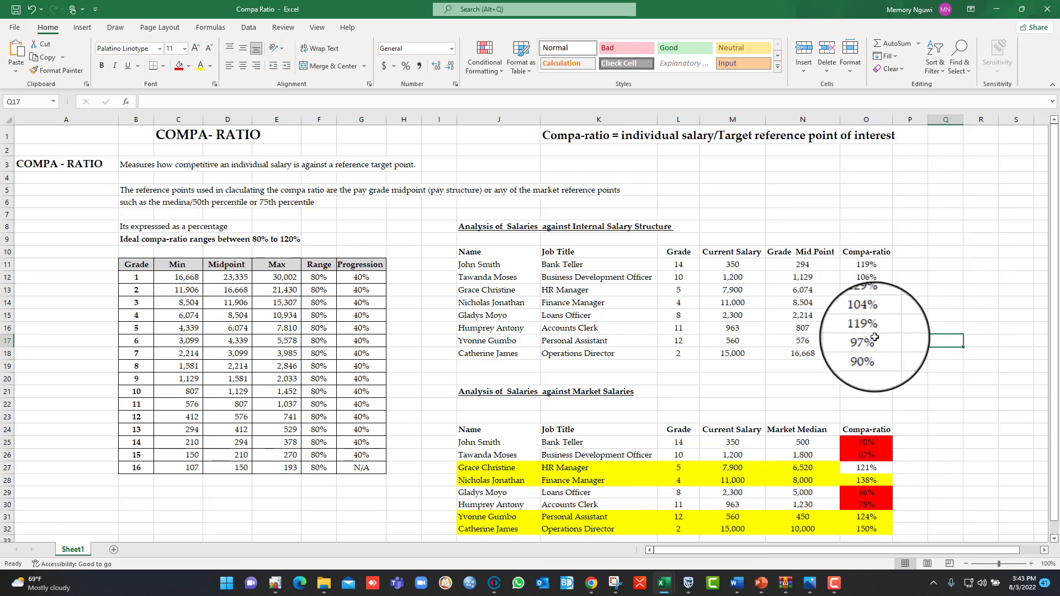
drag(867, 341, 876, 354)
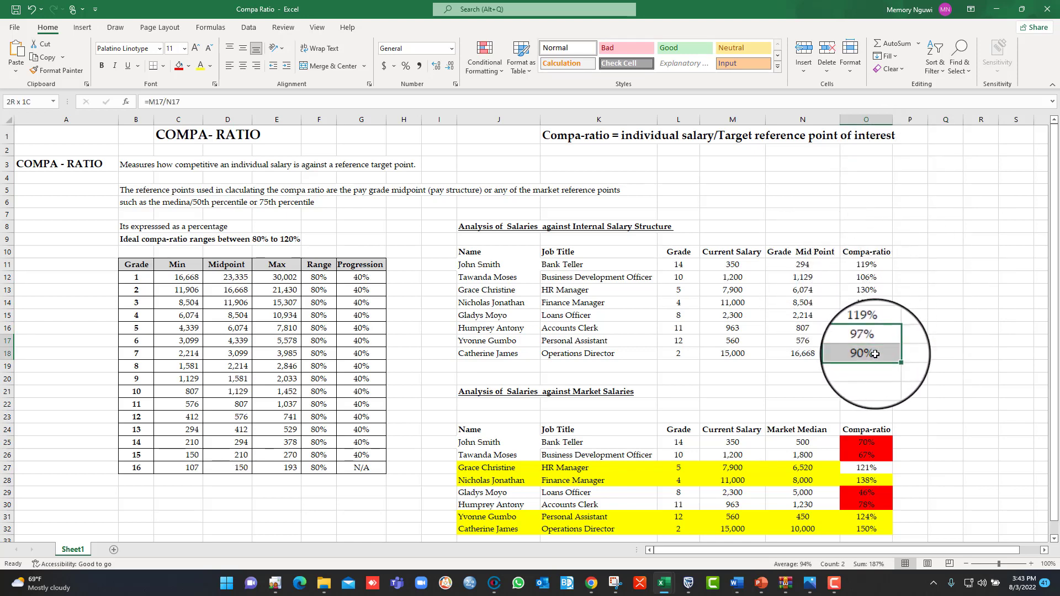
click(188, 67)
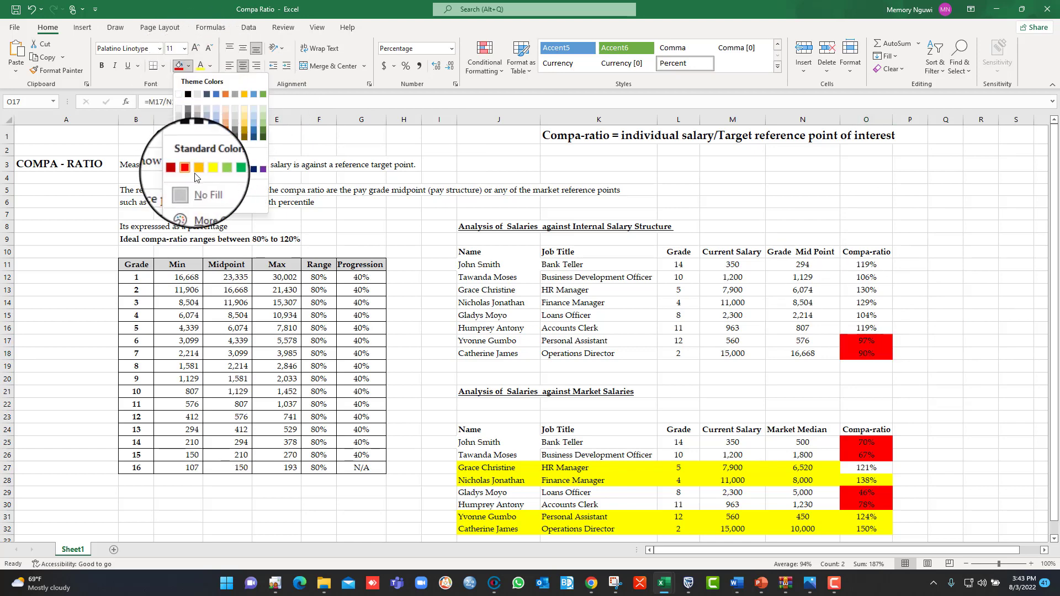
Fill O17:O18 (97%, 90%) yellow and O11:O16 (the six ratios above 100%) green.
click(210, 169)
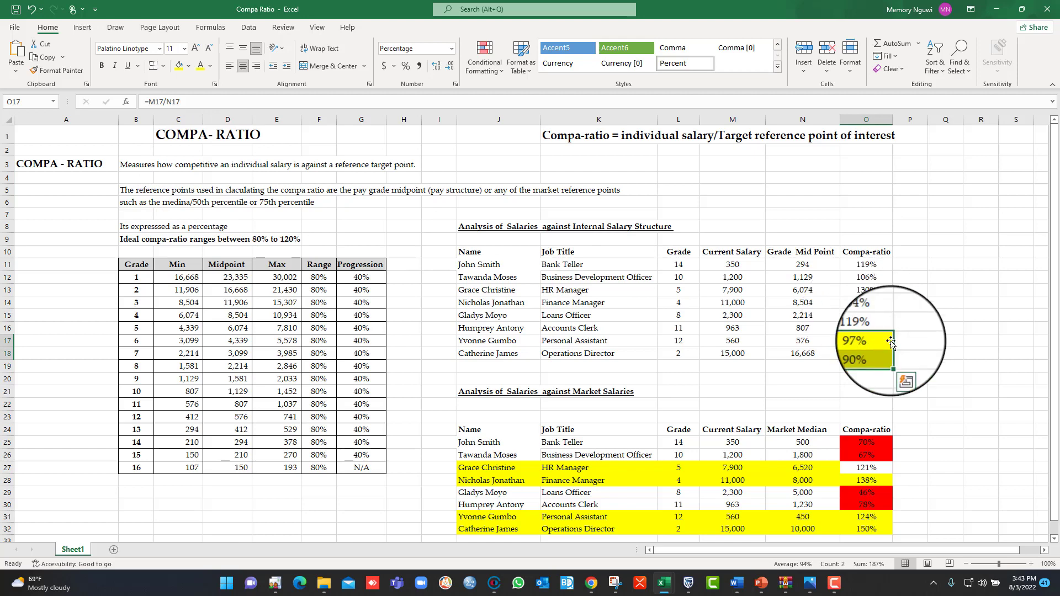
drag(870, 329, 873, 269)
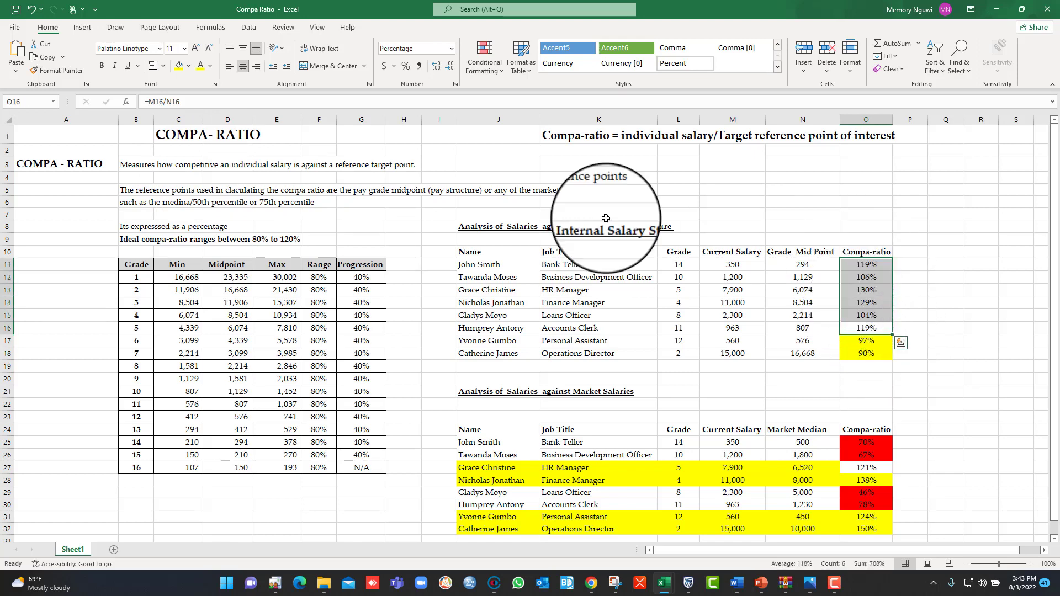
click(184, 67)
click(216, 169)
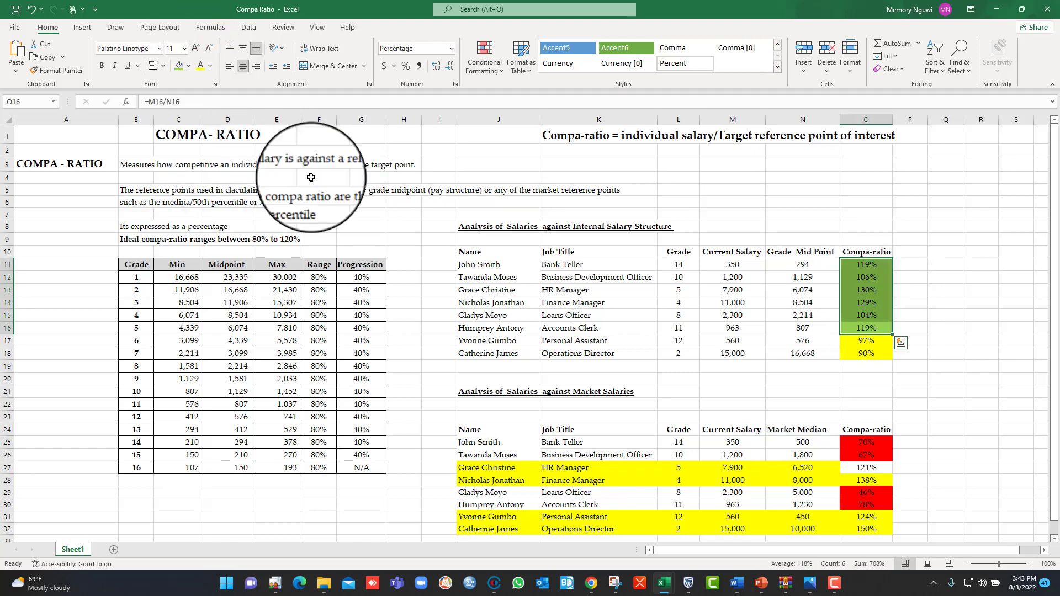
click(1016, 315)
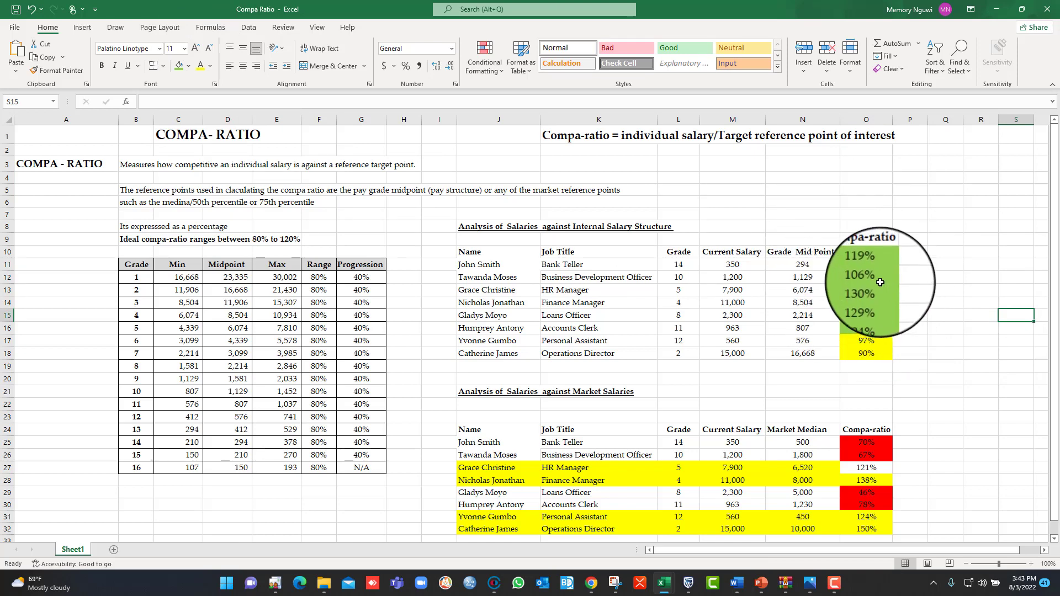
drag(867, 264, 867, 328)
click(936, 327)
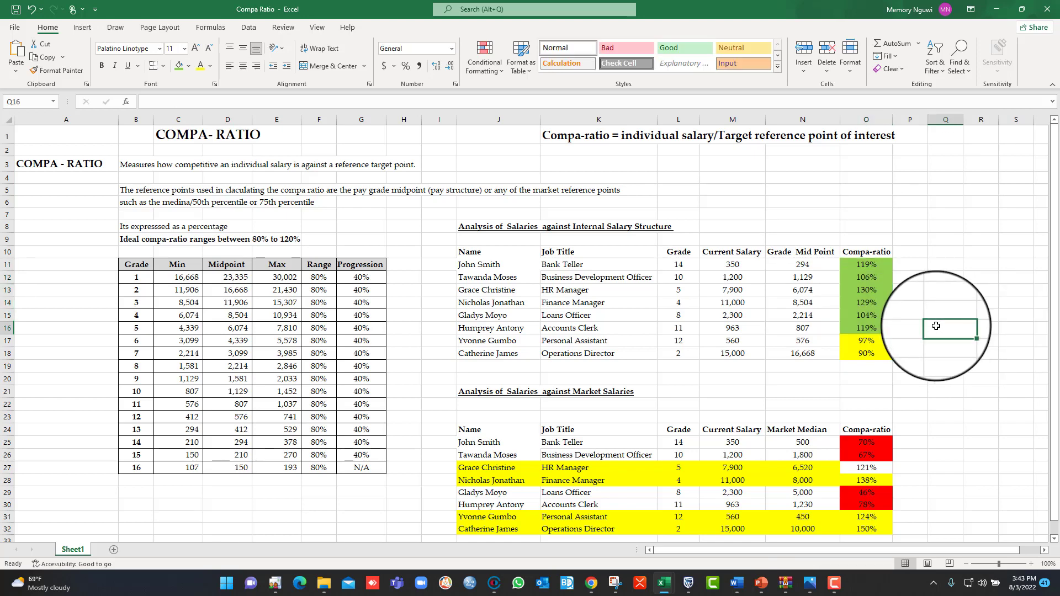
drag(867, 341, 866, 353)
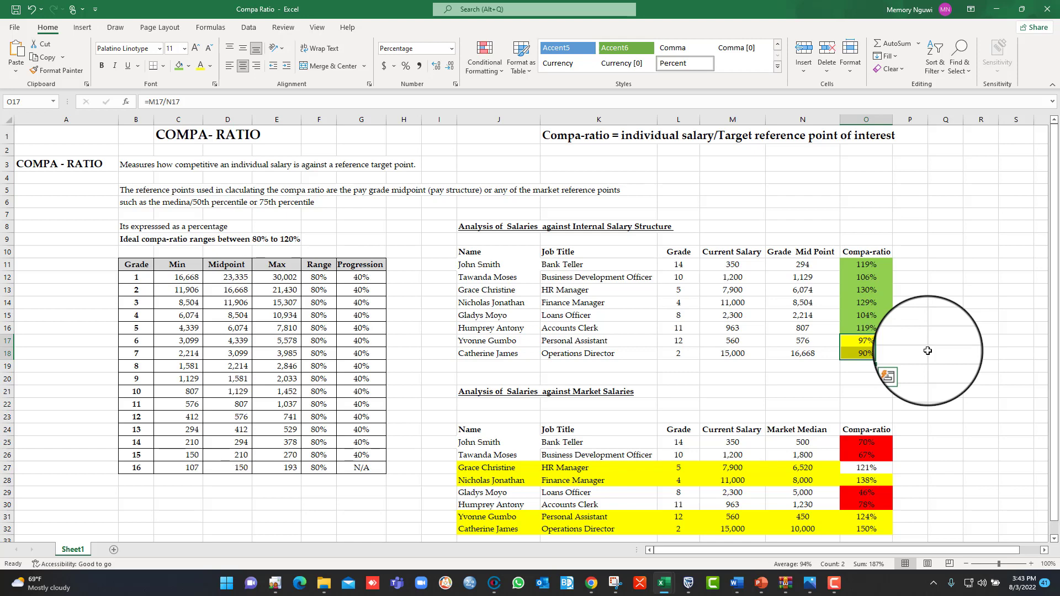
click(875, 327)
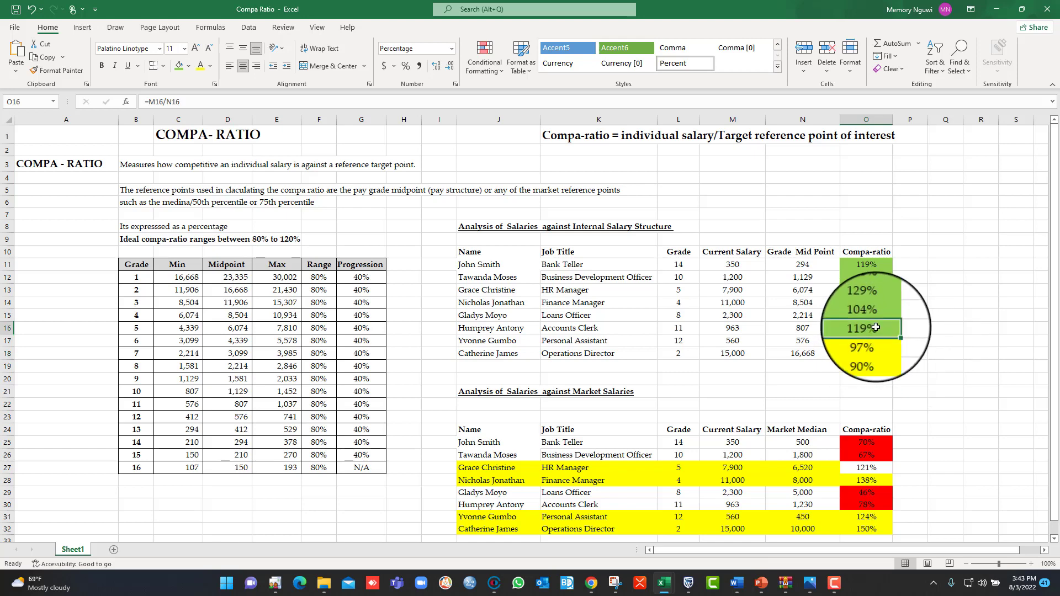
drag(866, 265, 873, 328)
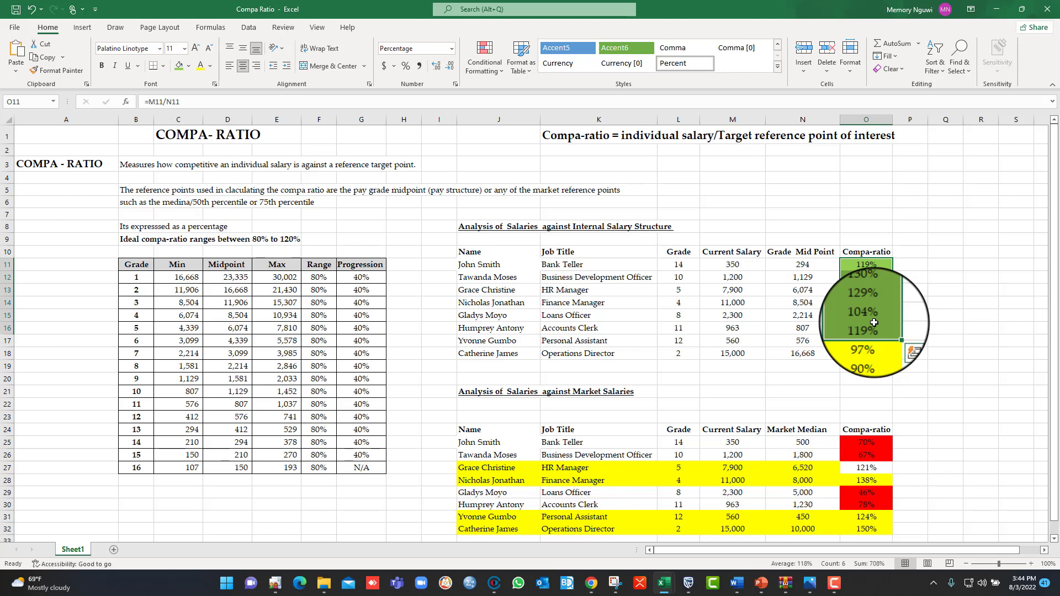
click(905, 327)
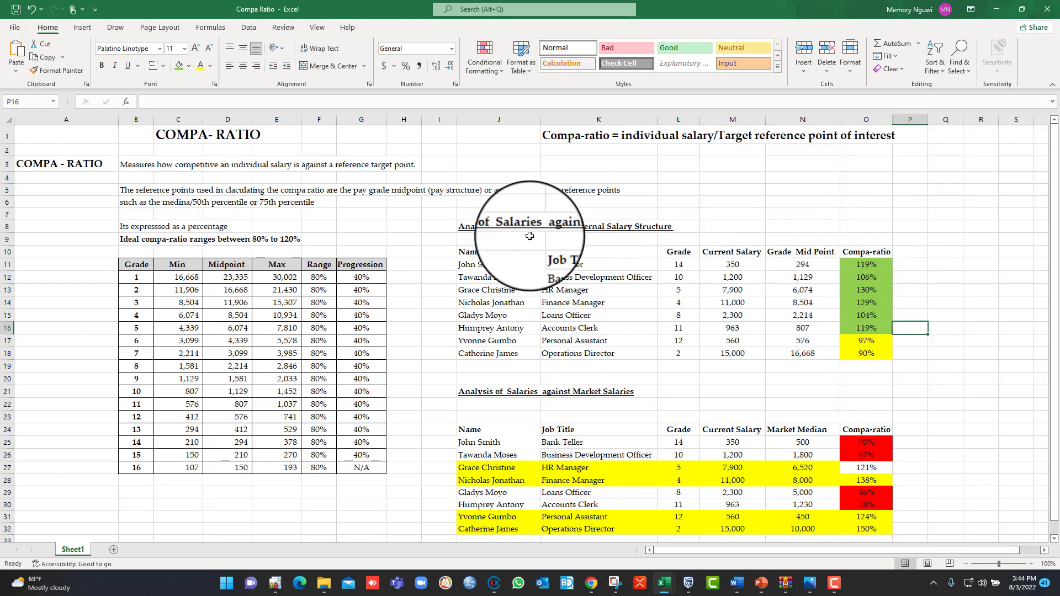
click(493, 226)
drag(493, 225, 866, 354)
click(866, 366)
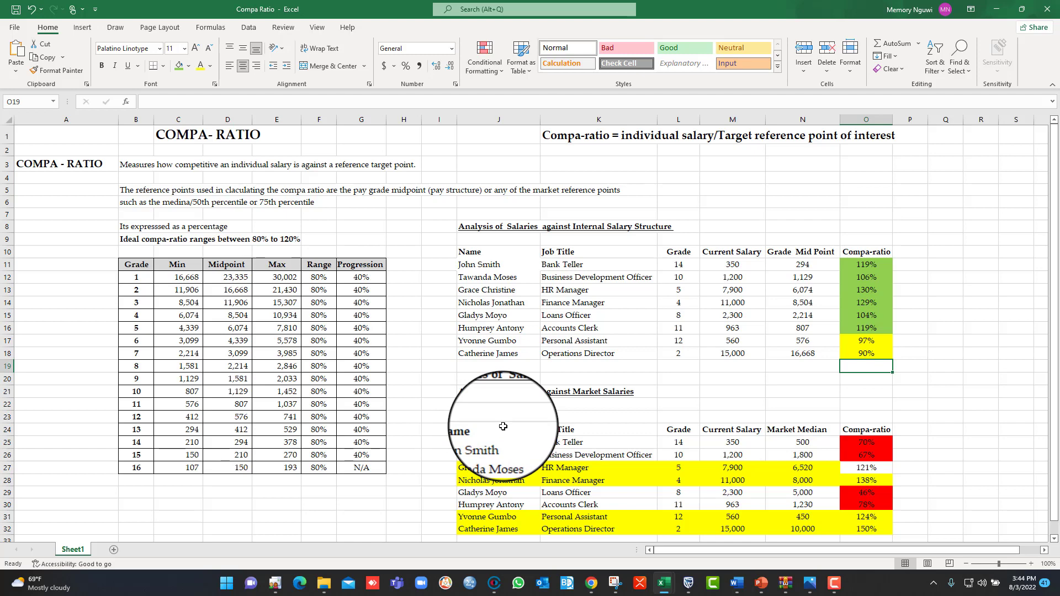
click(802, 431)
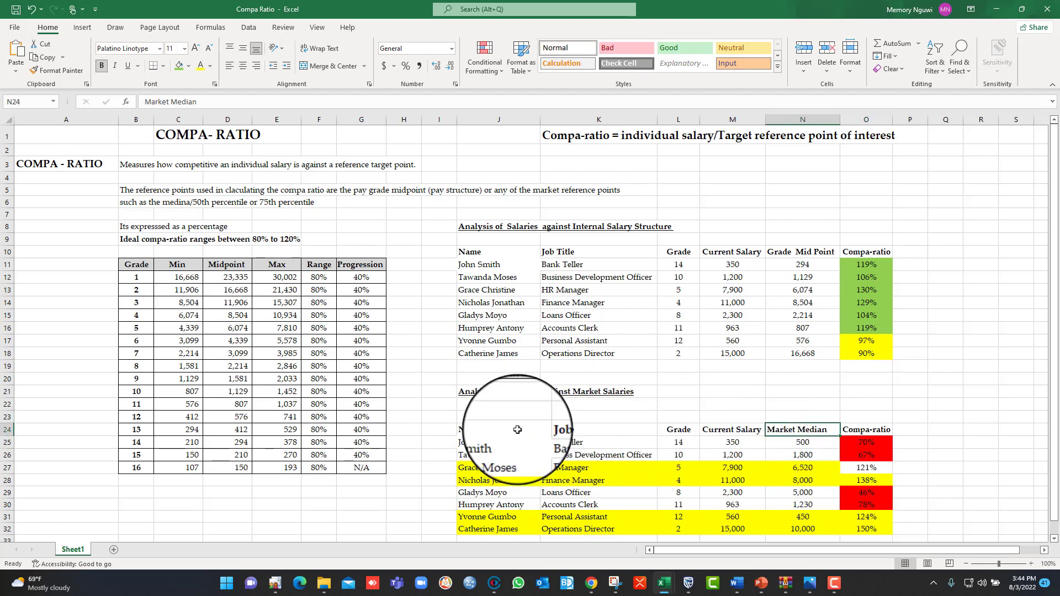
drag(497, 429, 486, 531)
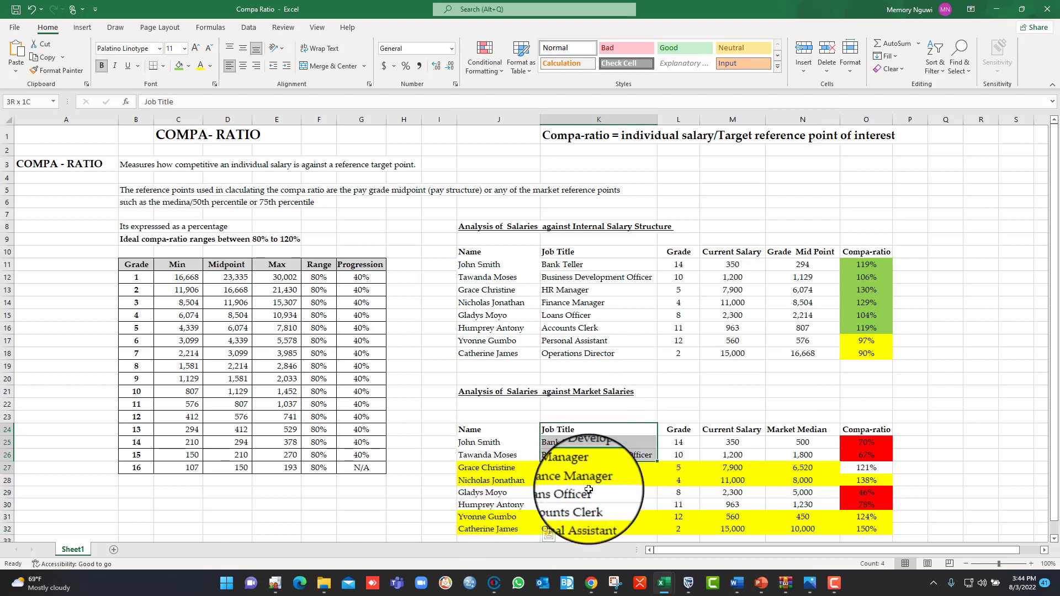
drag(677, 430, 674, 522)
drag(732, 430, 732, 529)
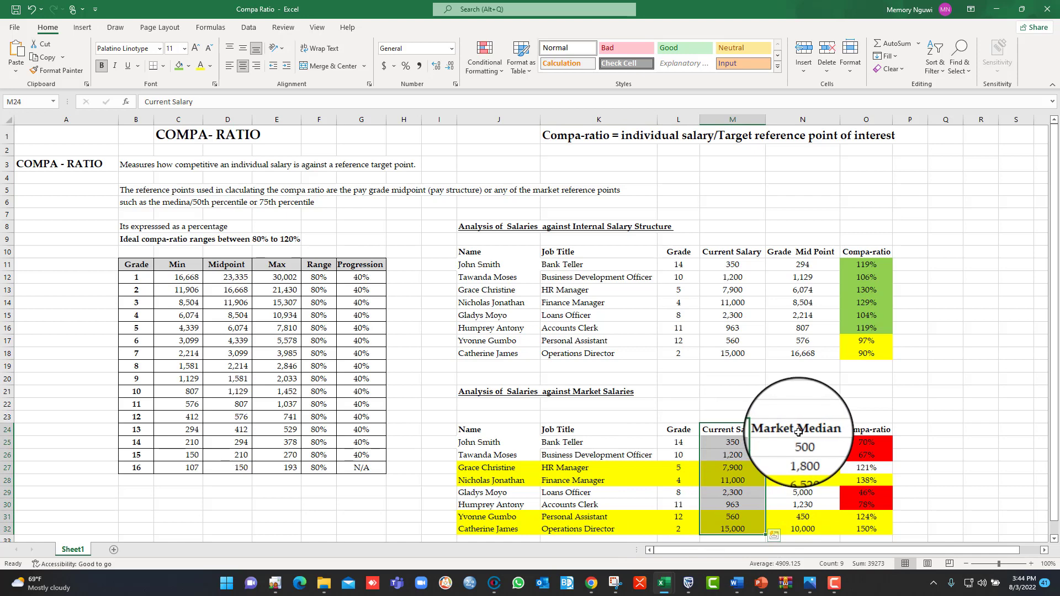
drag(798, 431, 805, 529)
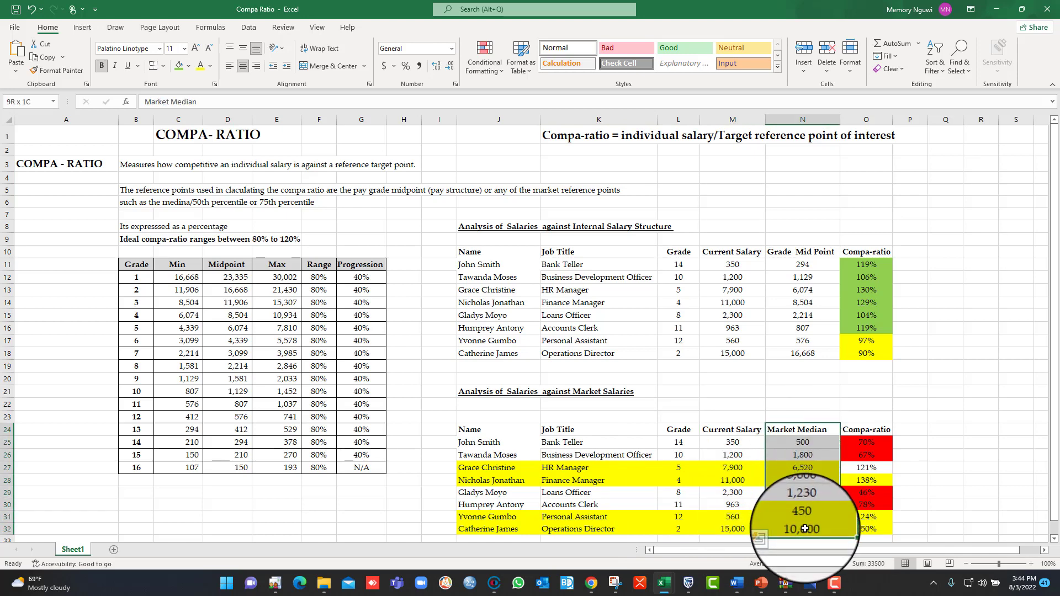
Clear the existing market compa-ratios in O25:O32.
drag(866, 442, 879, 523)
text(=)
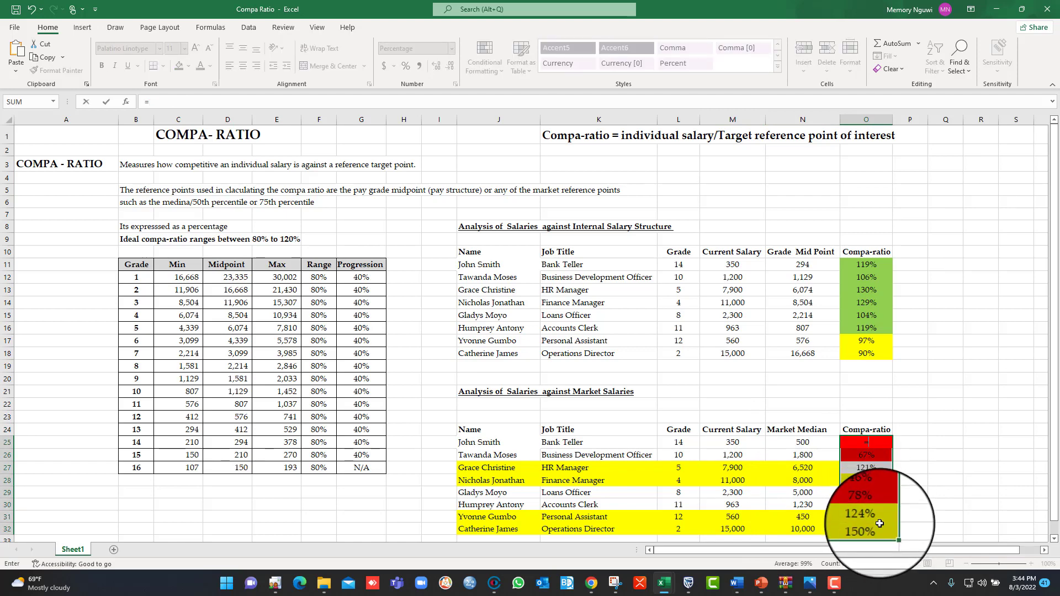
key(Escape)
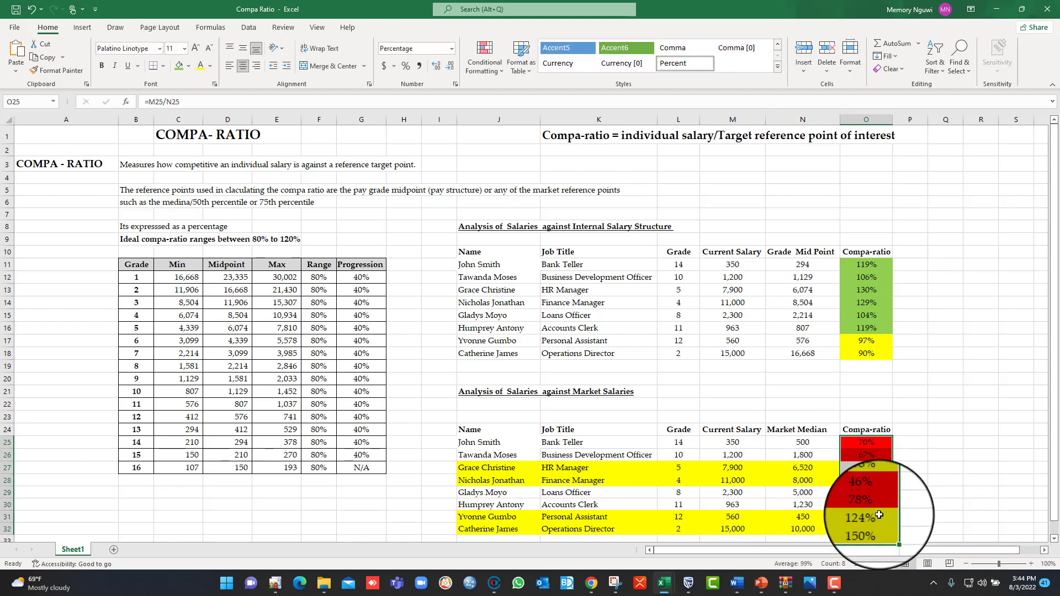
key(Delete)
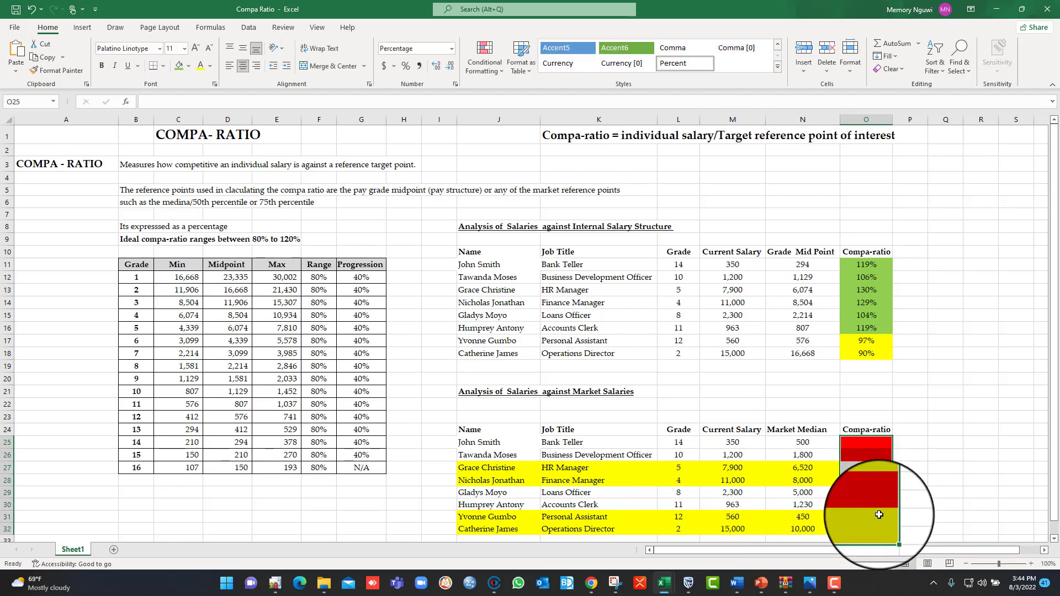
Enter =M25/N25 in O25 and fill it down through O32.
click(870, 444)
text(=)
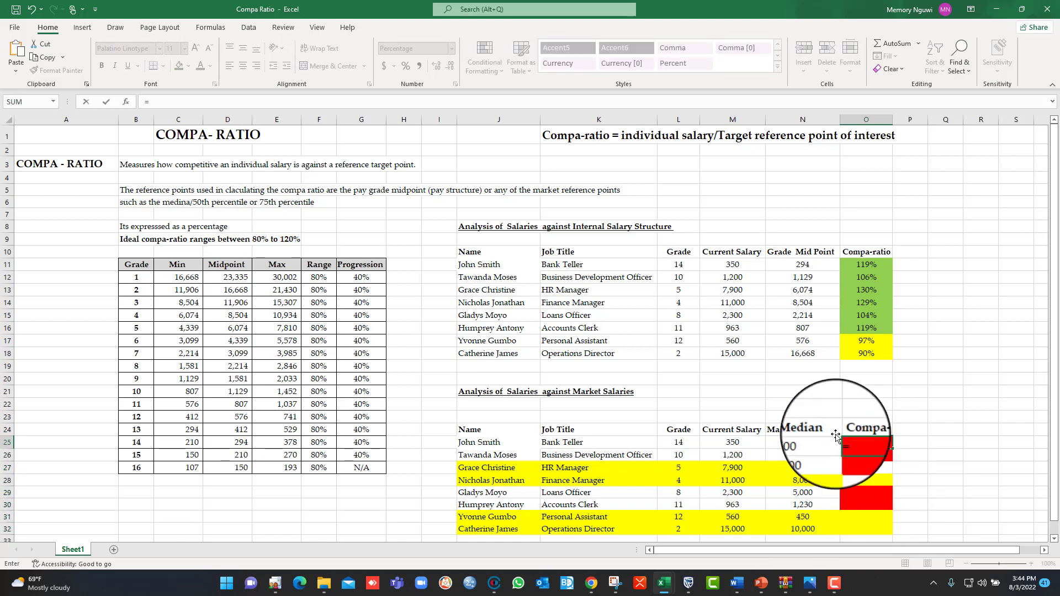
click(745, 442)
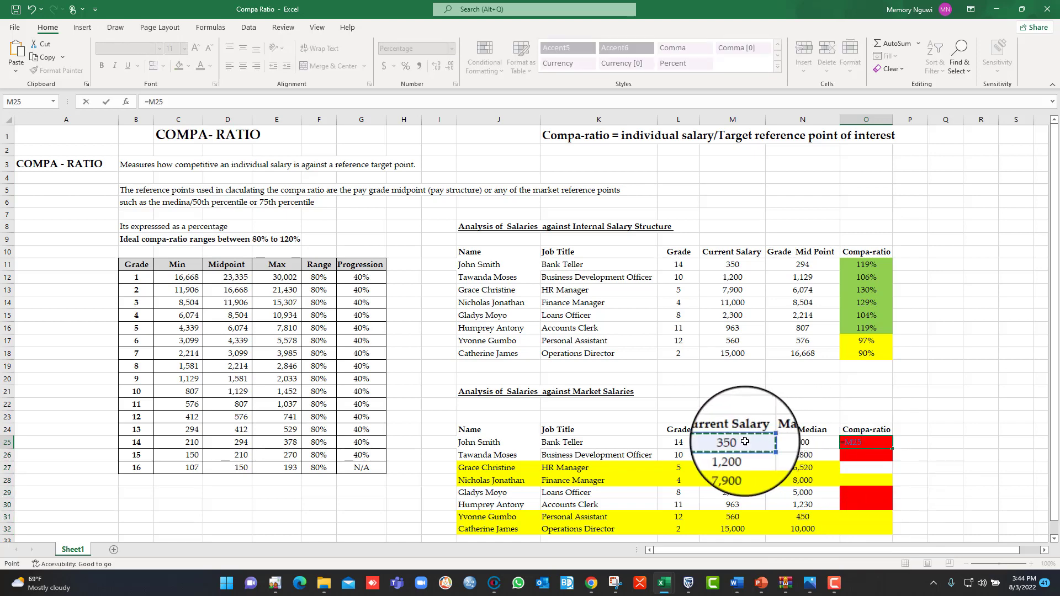
text(/)
click(804, 443)
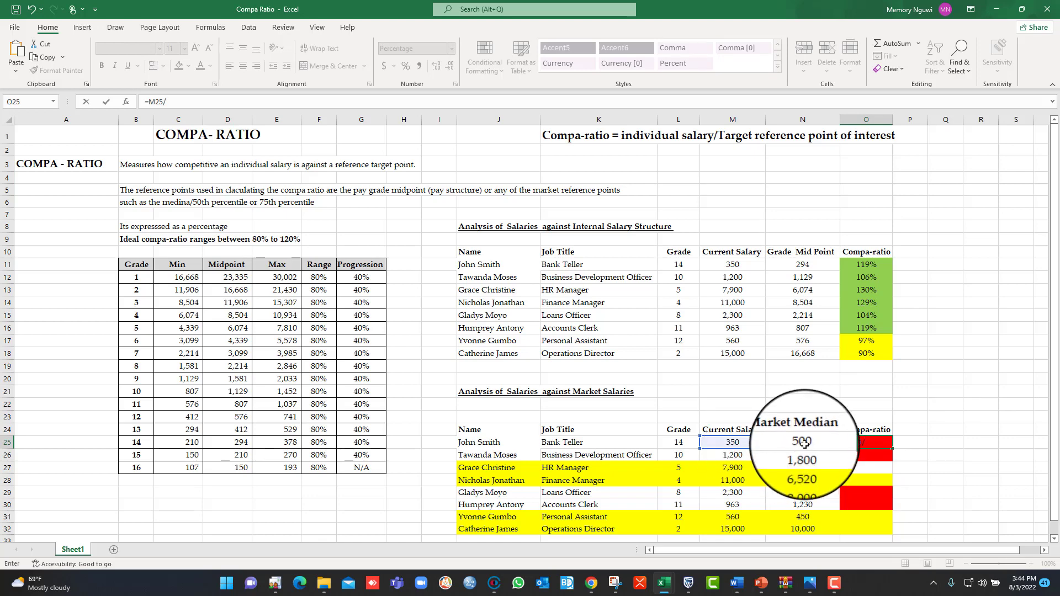
key(Return)
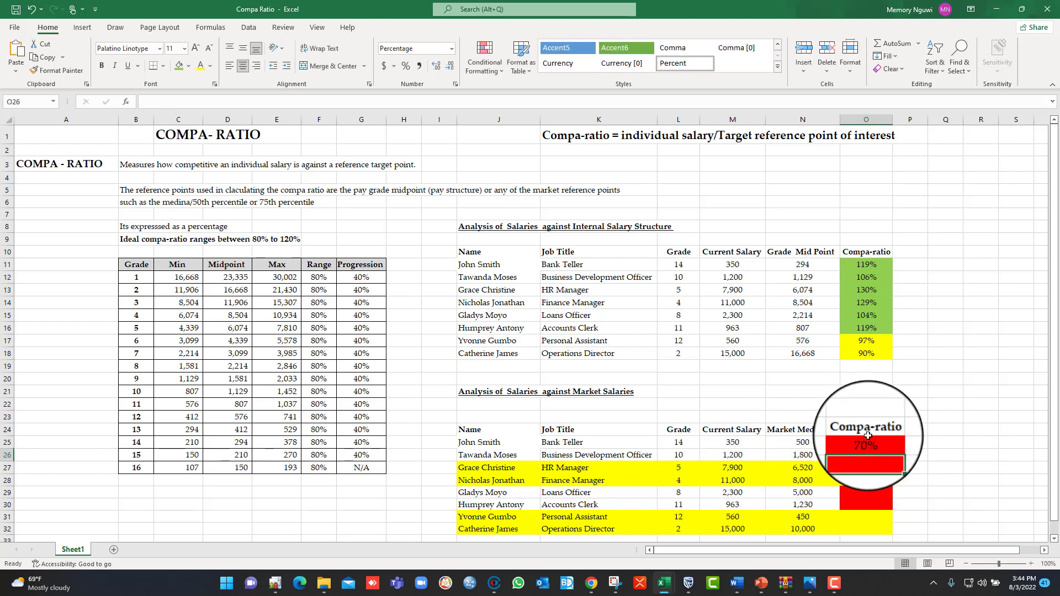
click(870, 443)
drag(891, 448, 892, 537)
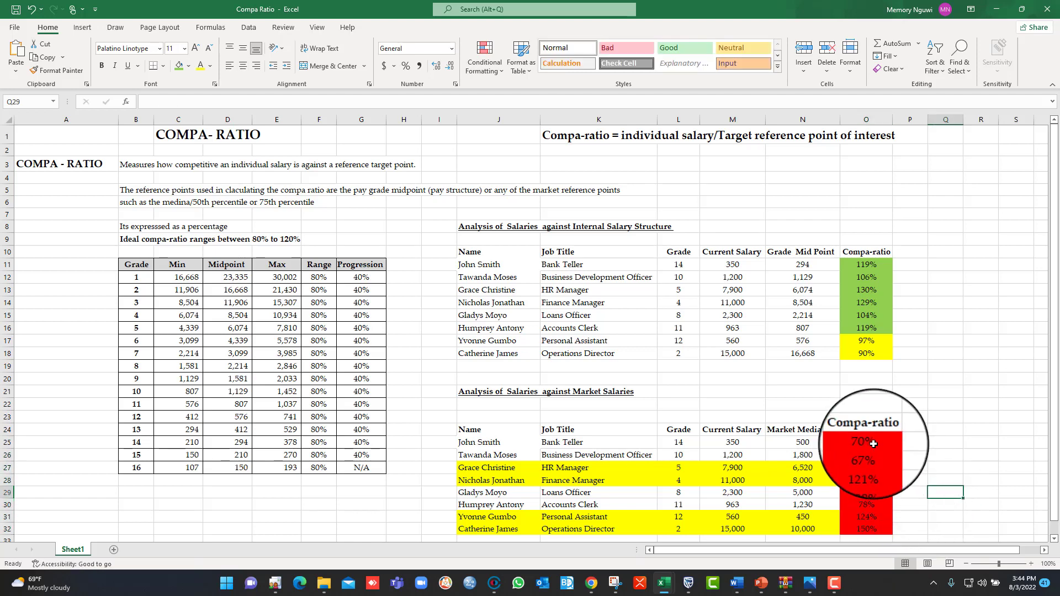
drag(867, 443, 870, 531)
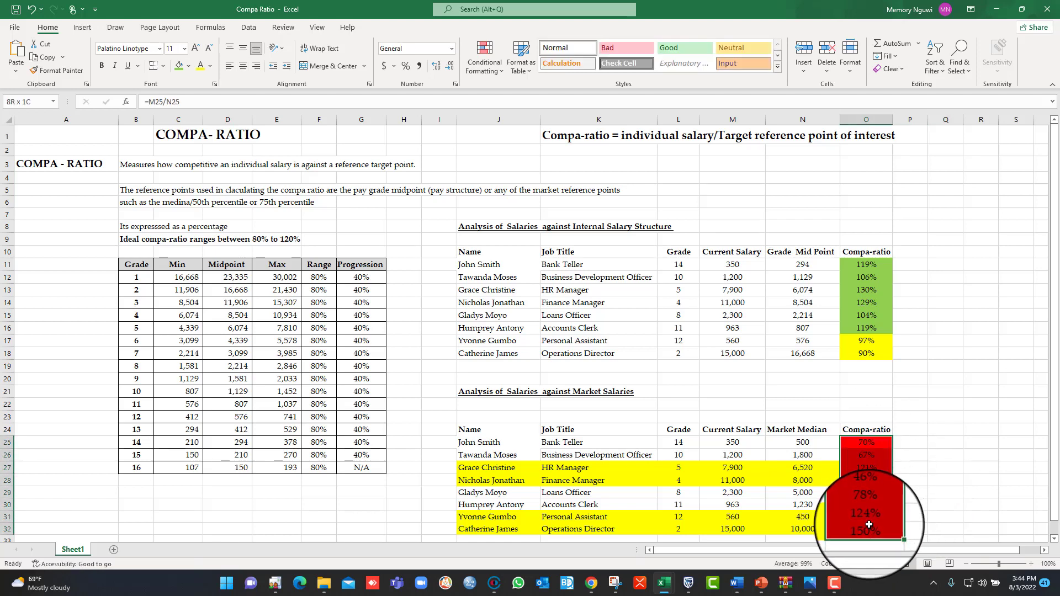
Set the market compa-ratio cells to No Fill and select the 70% and 67% ratios.
click(189, 66)
click(174, 97)
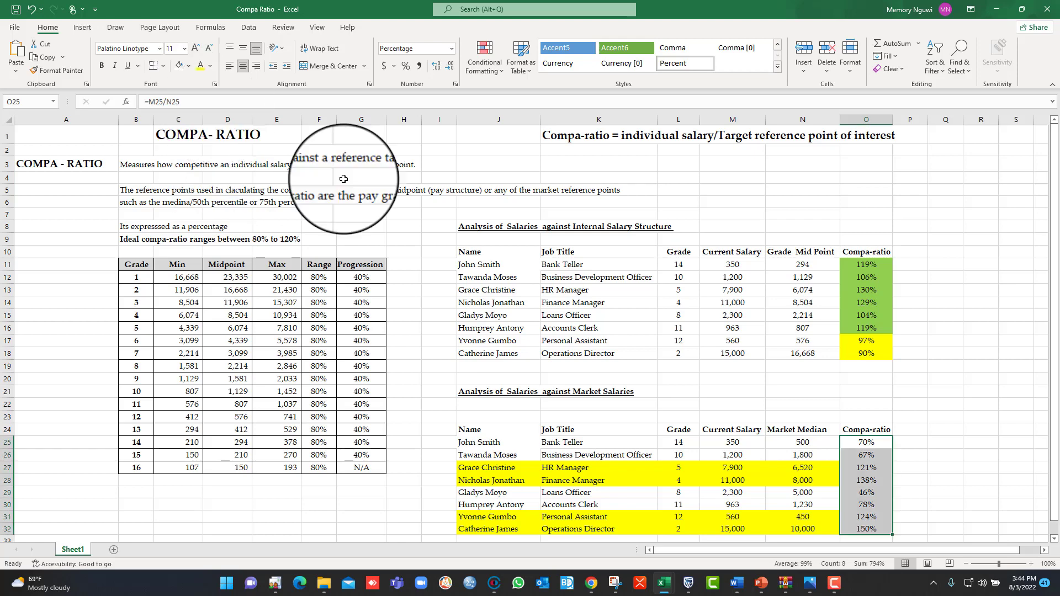
click(940, 439)
click(867, 443)
drag(867, 445, 867, 458)
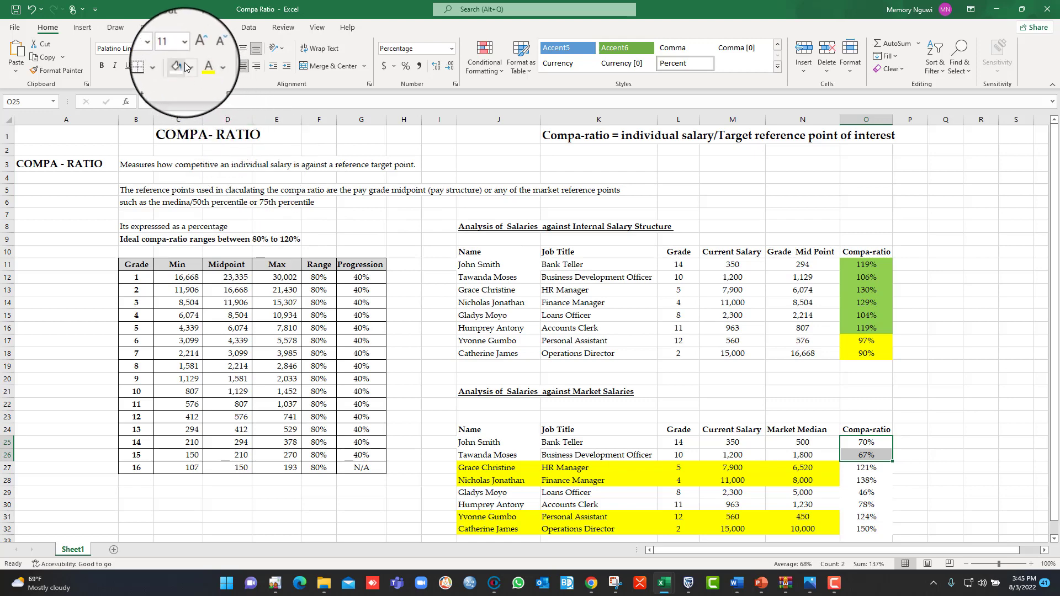
Fill the 70%, 67%, 46% and 78% market compa-ratios red.
click(189, 67)
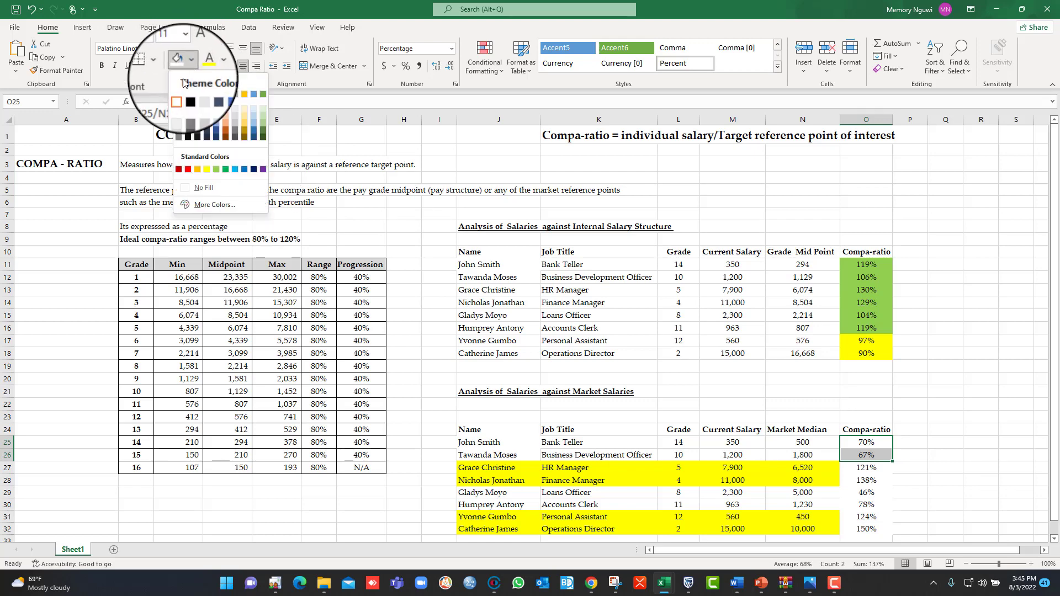
click(188, 170)
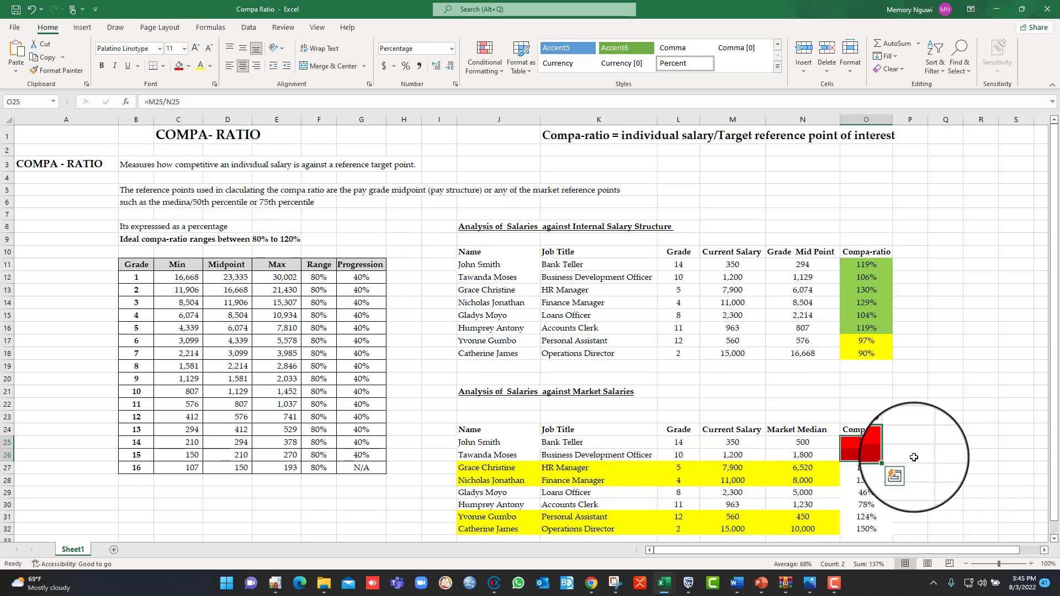
drag(870, 495, 867, 505)
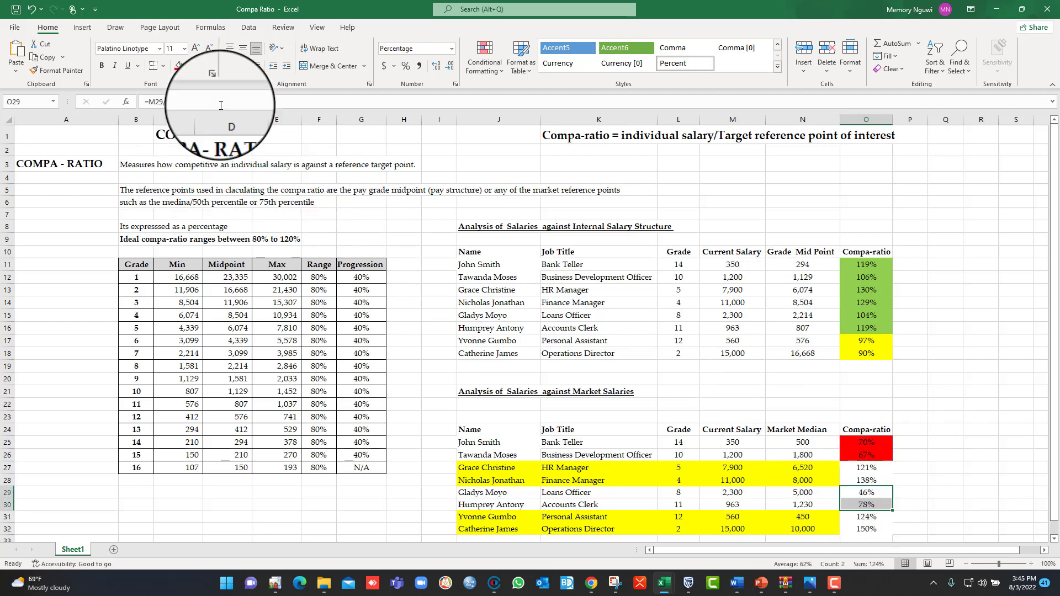
click(177, 67)
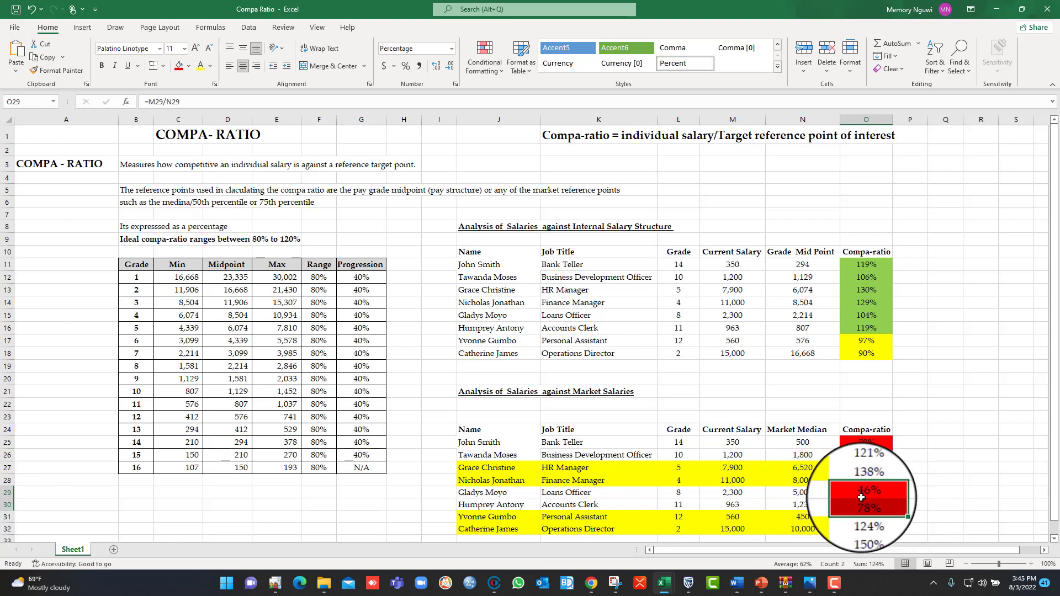
Fill the 124%, 150%, 121% and 138% market compa-ratios light green.
drag(867, 517, 867, 529)
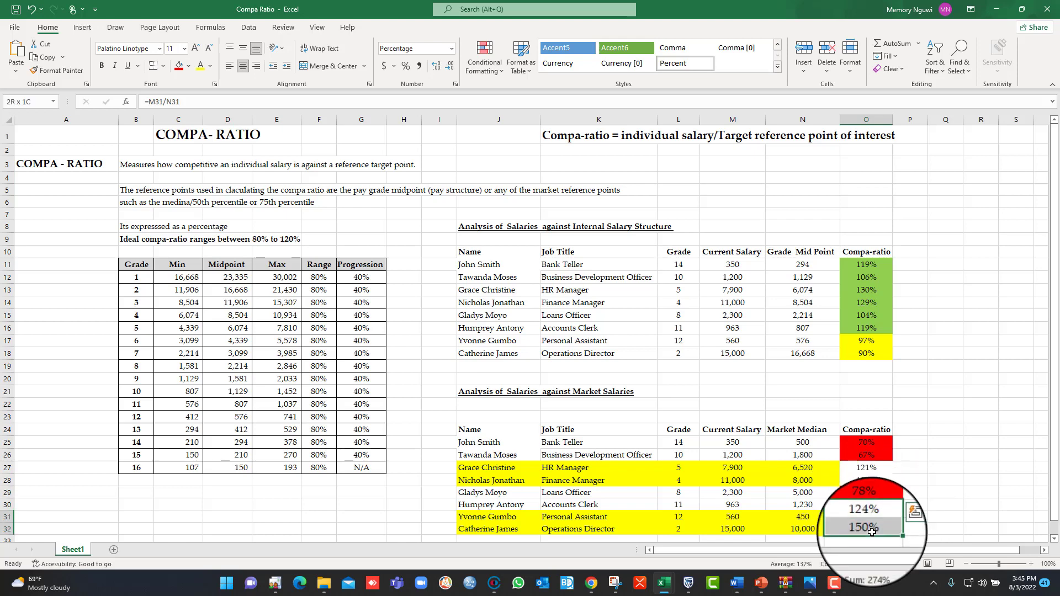
click(190, 67)
click(216, 169)
click(868, 468)
drag(868, 466, 867, 480)
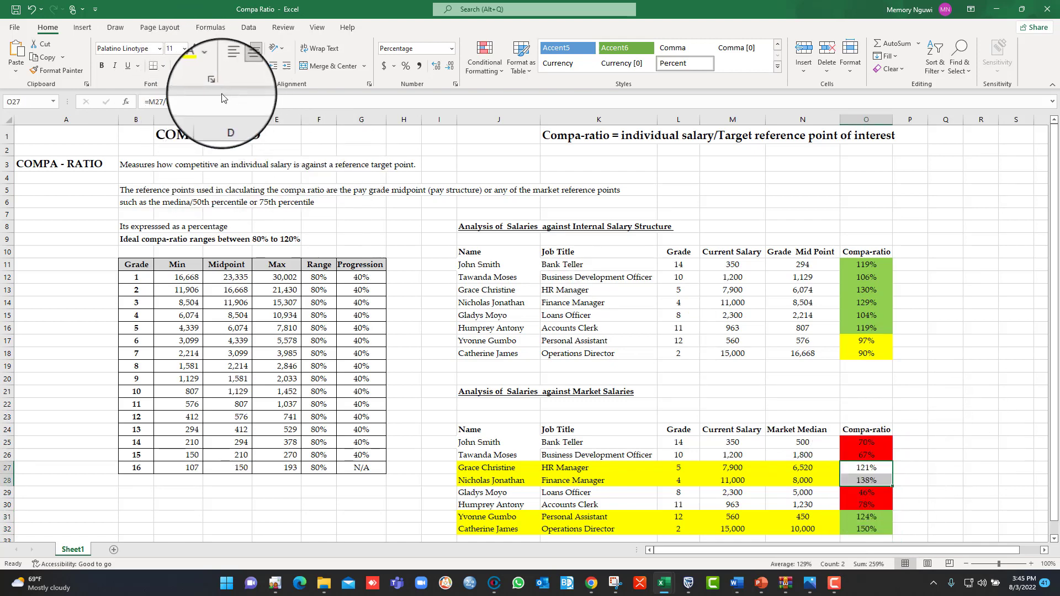
click(180, 66)
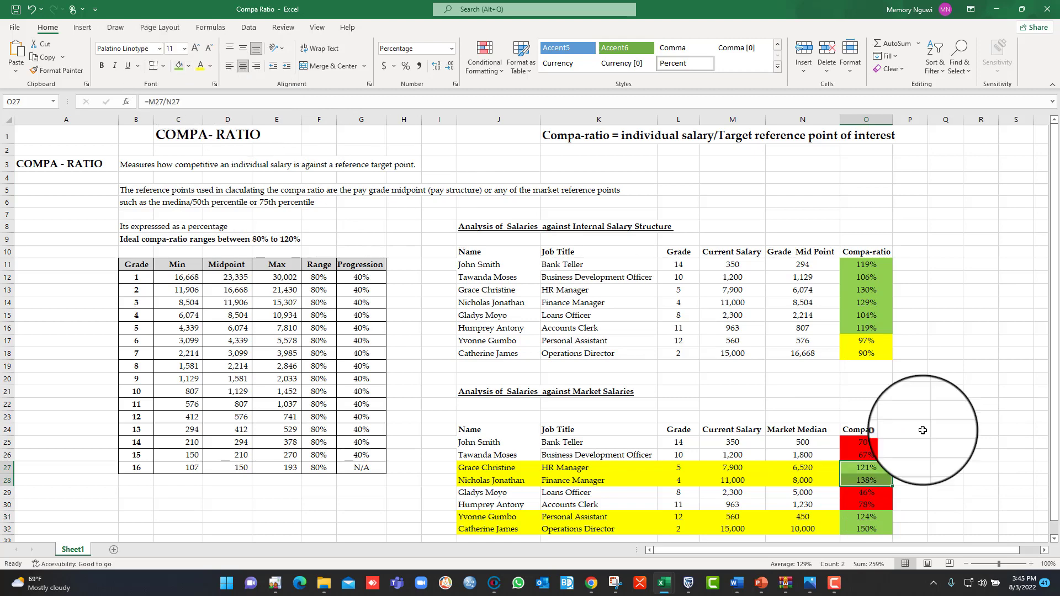
click(954, 467)
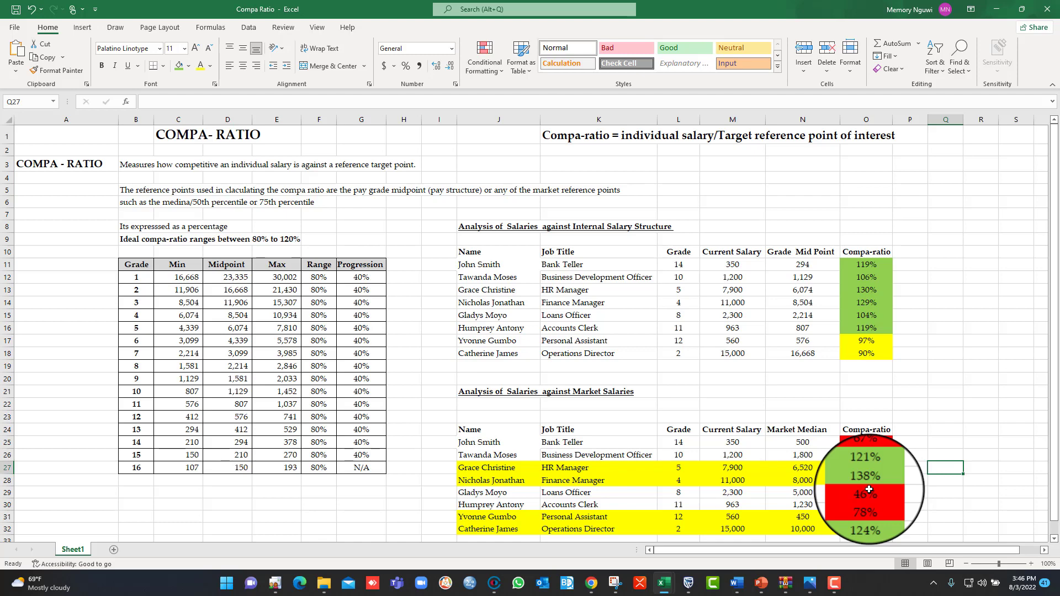
click(869, 482)
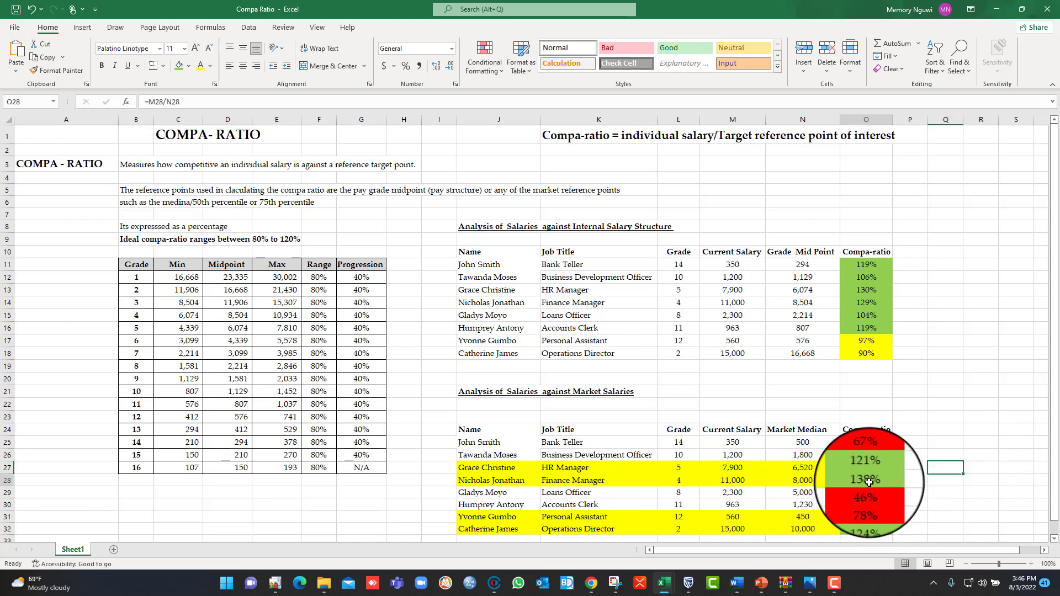